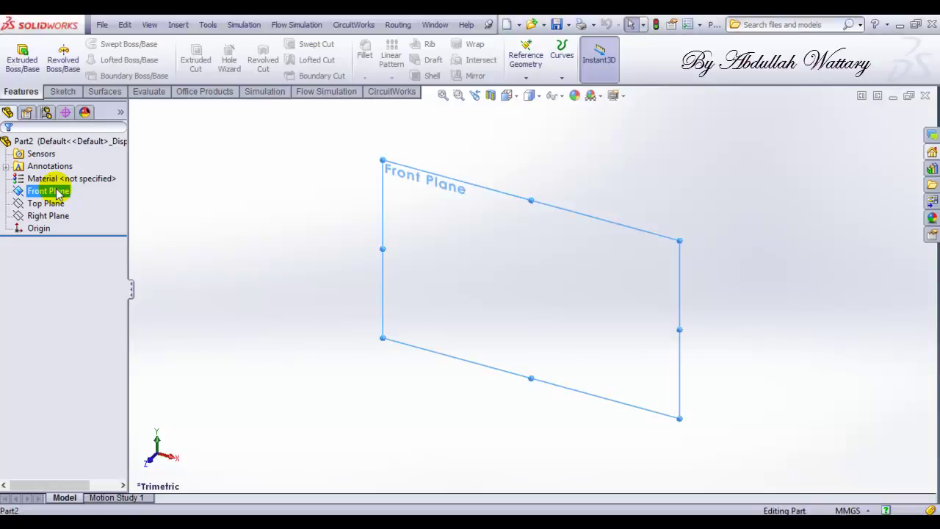
Draw a corner rectangle from the origin on the Front Plane.
click(63, 169)
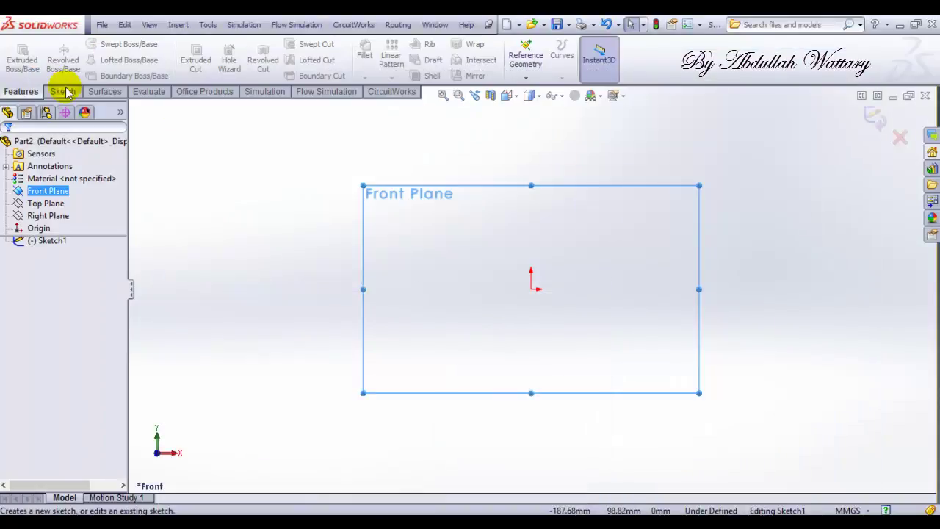
click(63, 91)
click(81, 60)
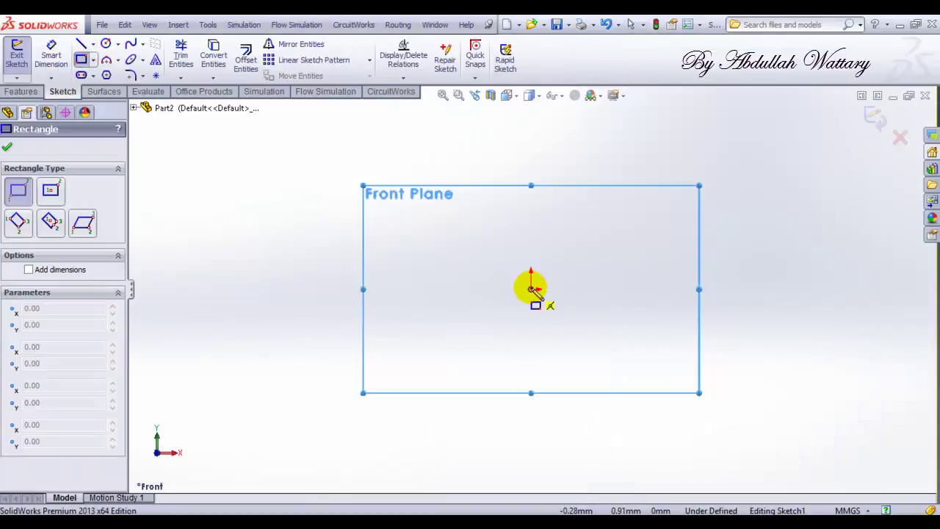
click(531, 288)
click(835, 246)
Dimension the rectangle's bottom edge to 42 mm.
click(50, 50)
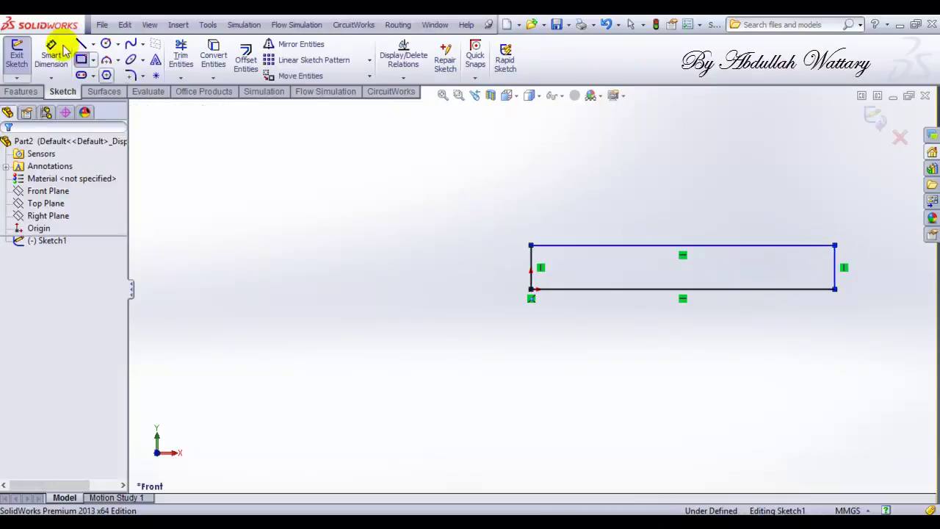
click(603, 290)
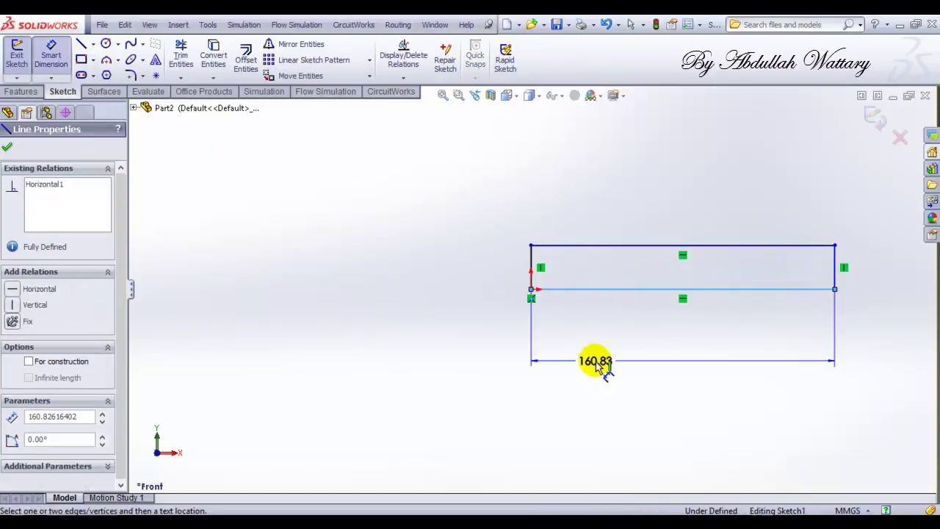
click(597, 366)
text(42)
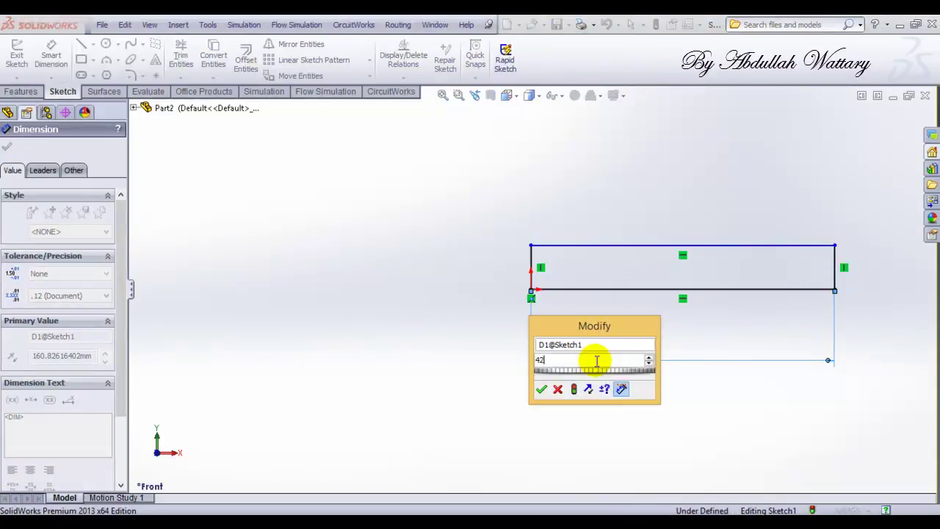
key(Return)
Dimension the rectangle's left edge to 10 mm and compare with the reference drawing.
click(535, 271)
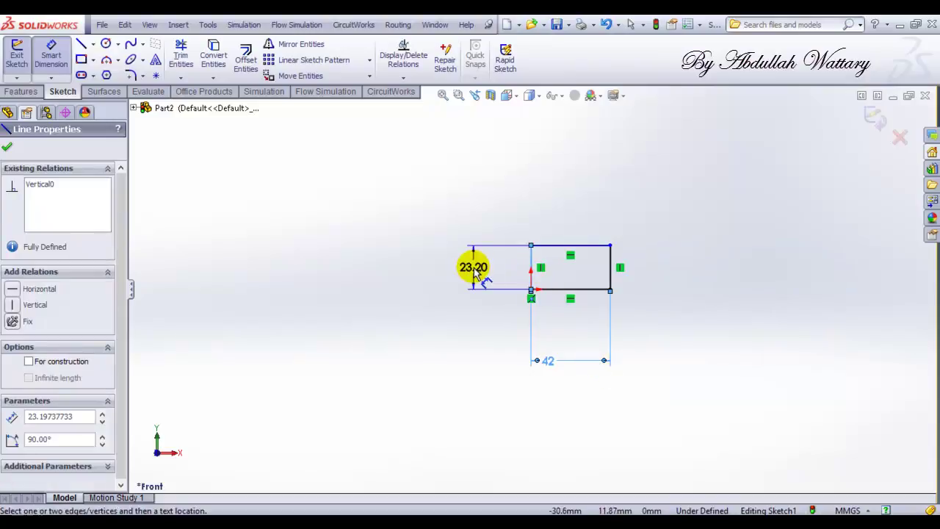
click(478, 270)
text(10)
key(Return)
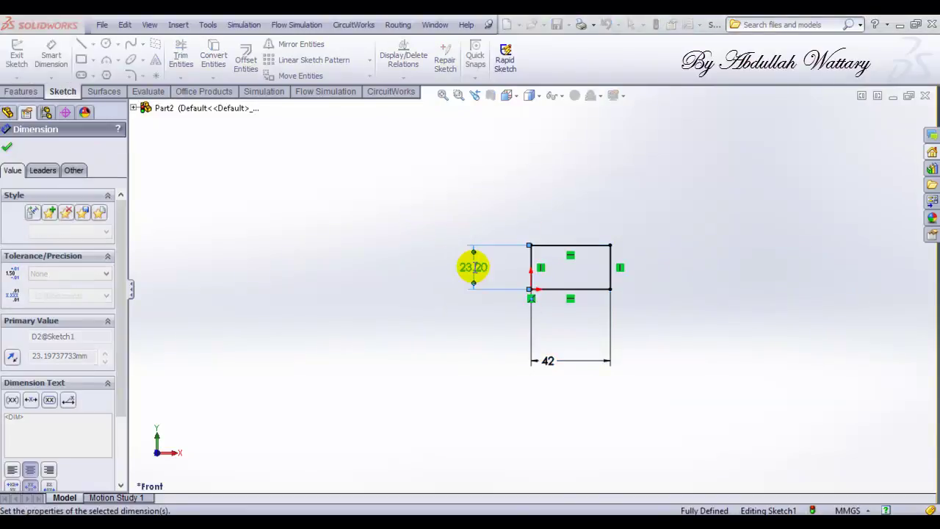
scroll(612, 268, down, 2)
scroll(558, 283, down, 2)
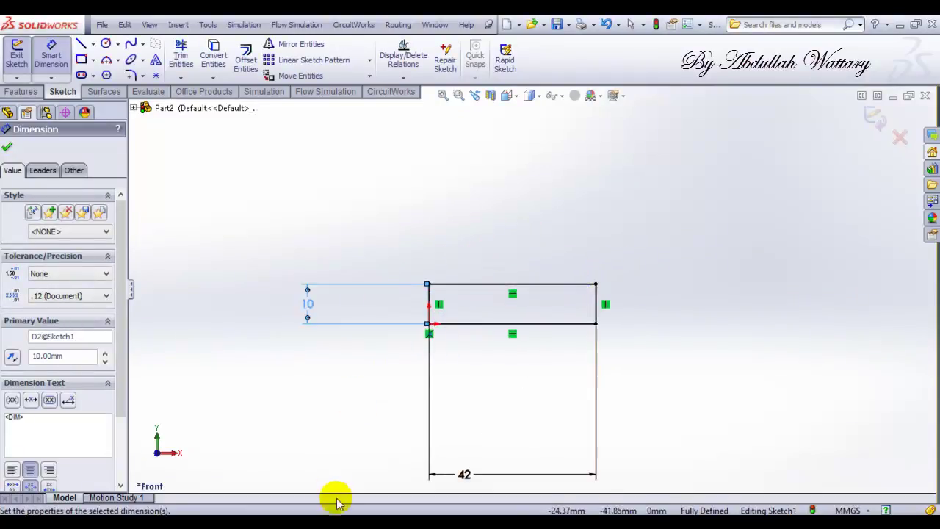
key(Escape)
key(alt+Tab)
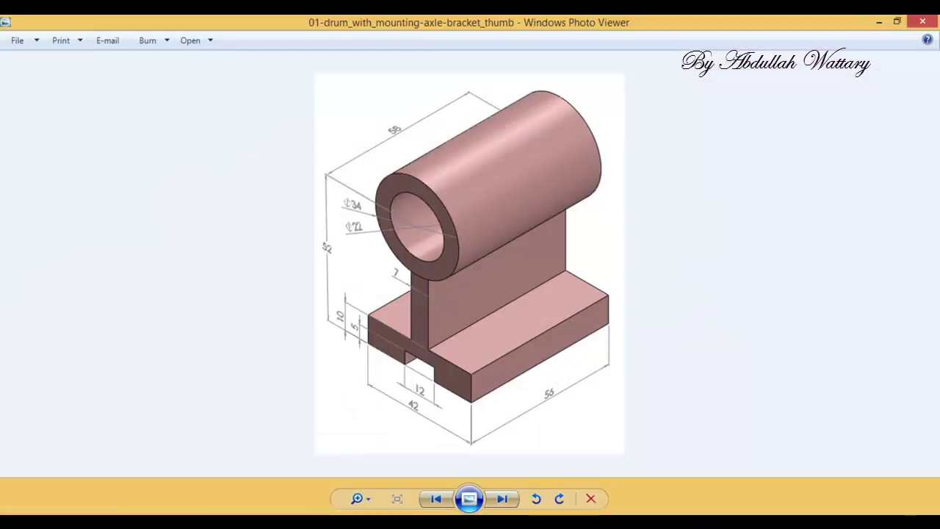
key(alt+Tab)
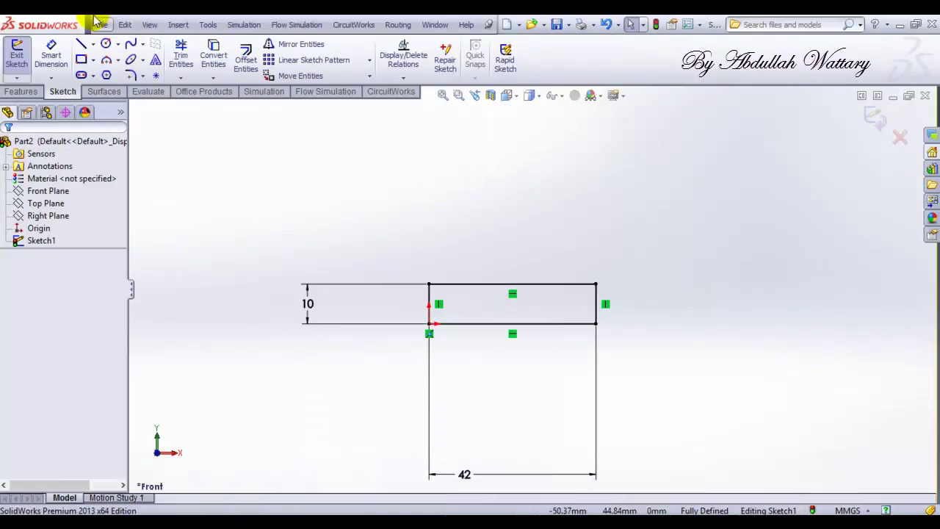
Draw a small rectangle starting at the base's bottom-edge midpoint.
click(84, 63)
click(512, 323)
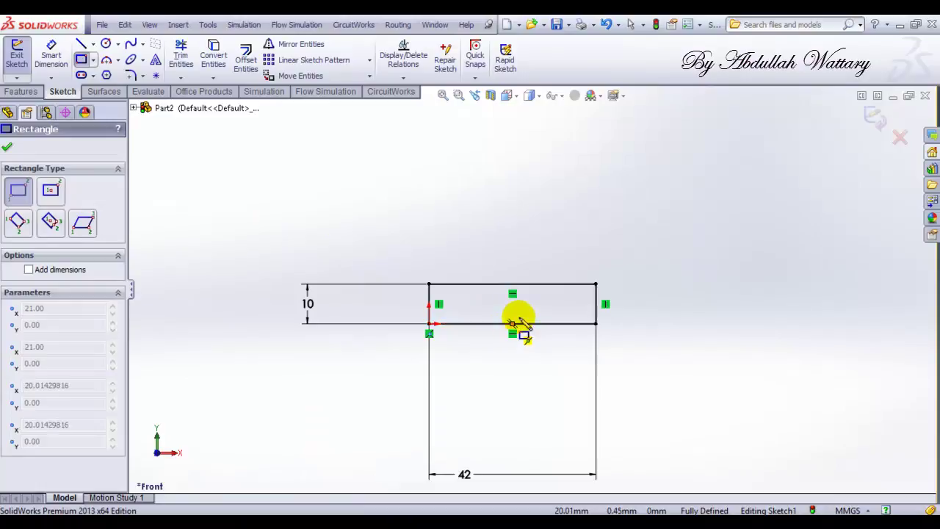
click(547, 307)
key(Escape)
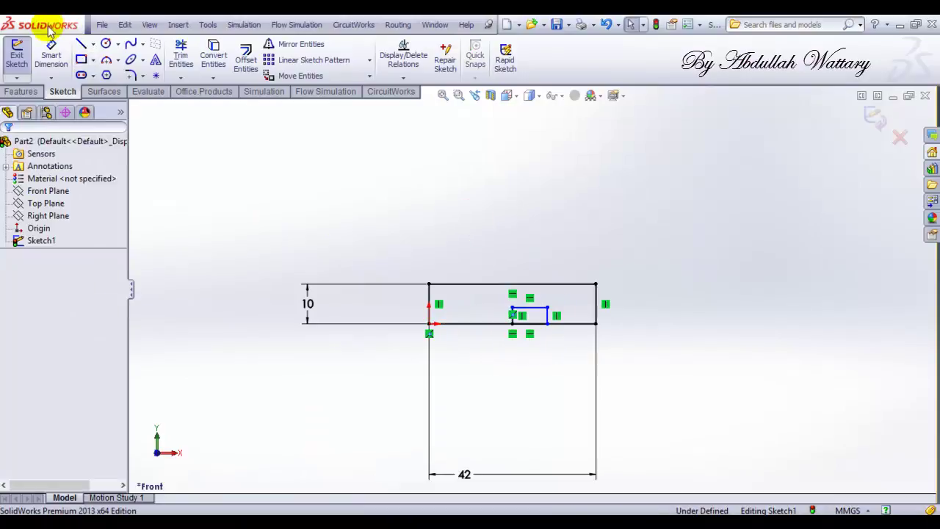
Dimension the small rectangle's width to 6 mm.
click(68, 54)
click(541, 324)
key(Escape)
scroll(540, 323, down, 5)
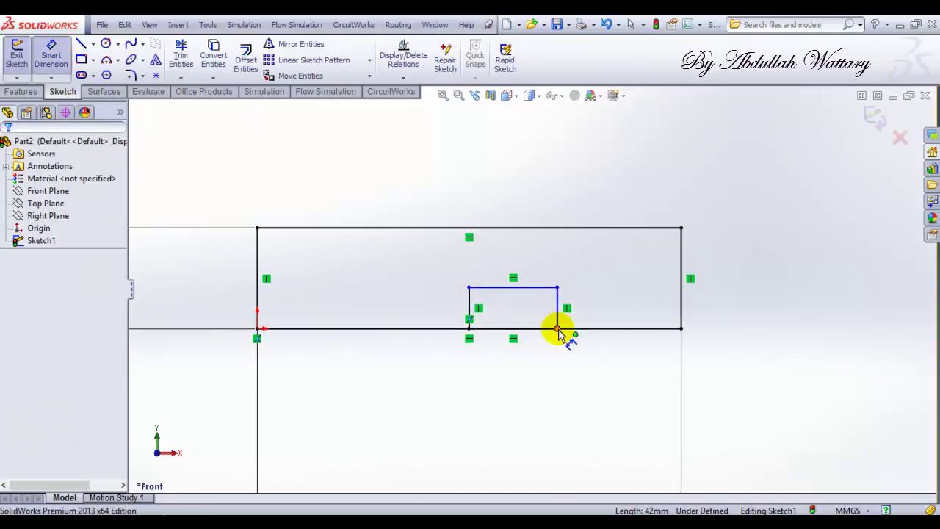
click(558, 329)
click(469, 329)
click(508, 382)
text(6)
key(Return)
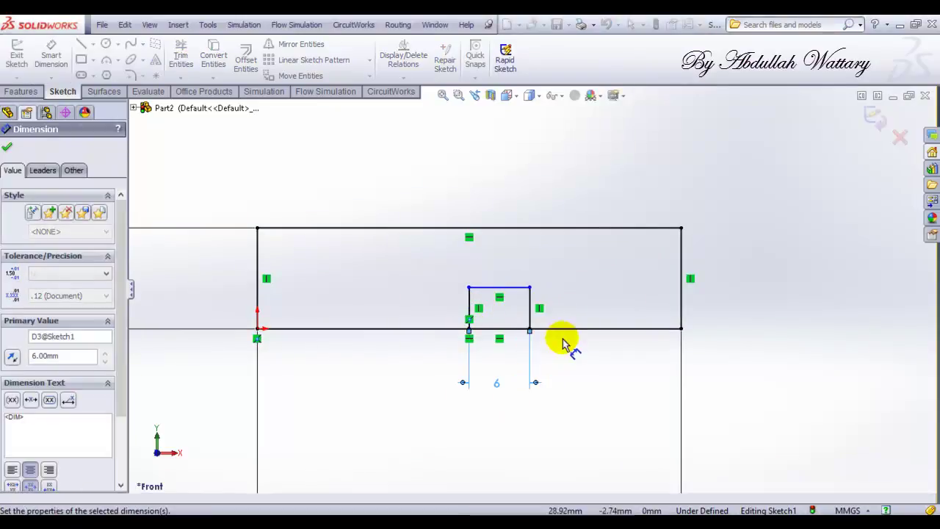
Dimension the small rectangle's height to 5 mm.
click(531, 307)
click(572, 301)
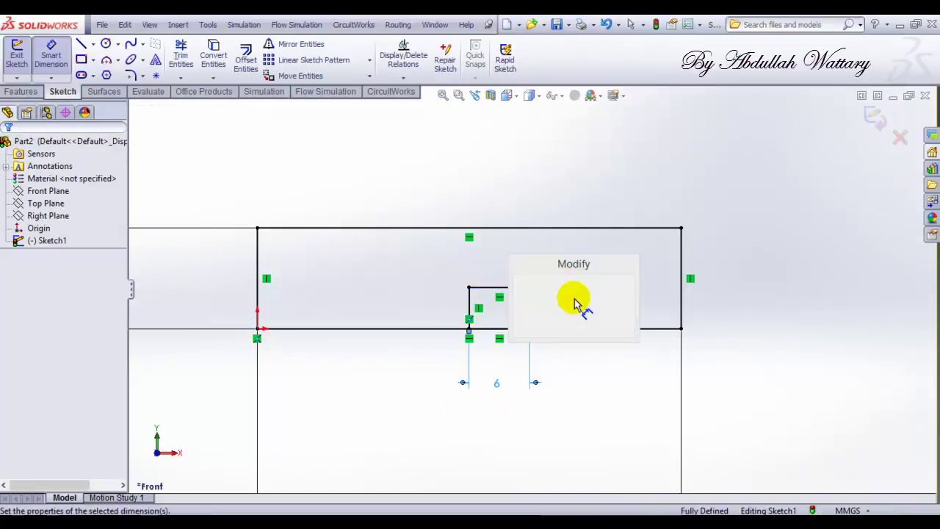
text(5)
key(Return)
Mirror the small rectangle's top and right edges about its left edge.
key(Escape)
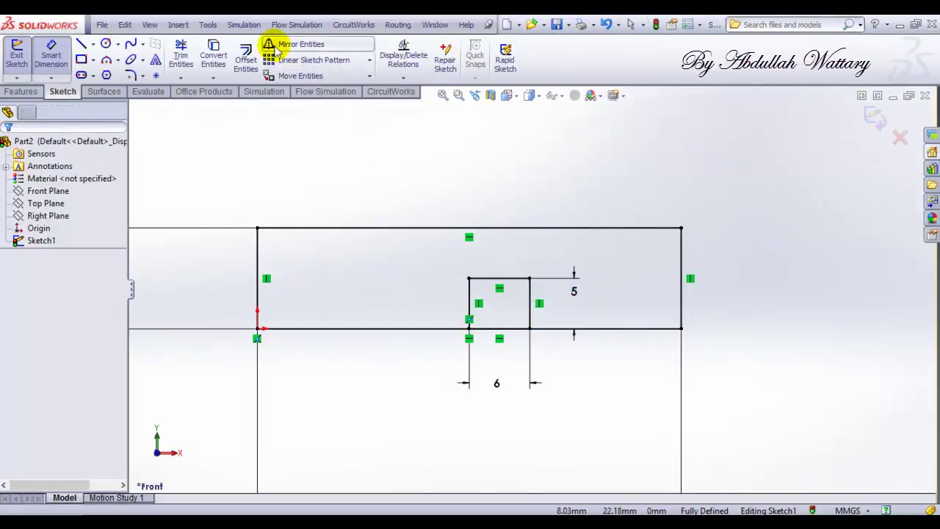
click(276, 47)
click(520, 278)
click(530, 304)
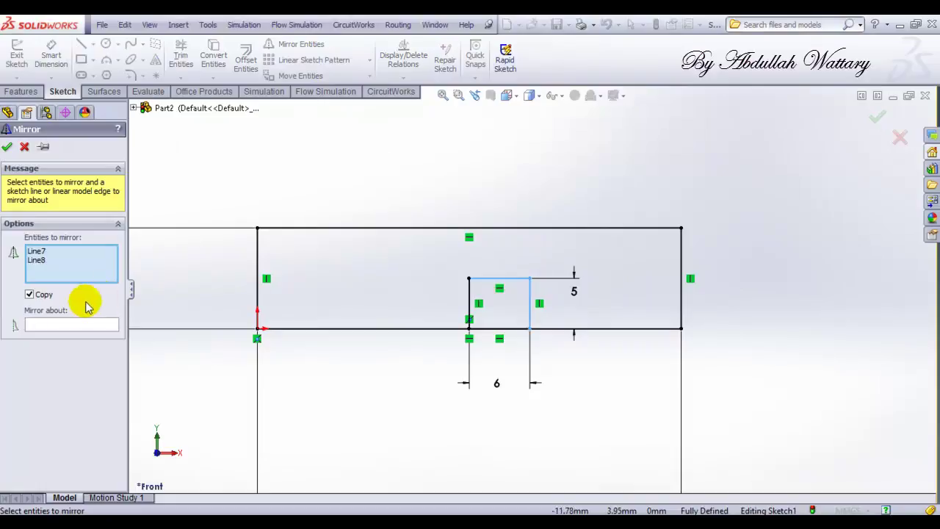
click(85, 324)
click(472, 299)
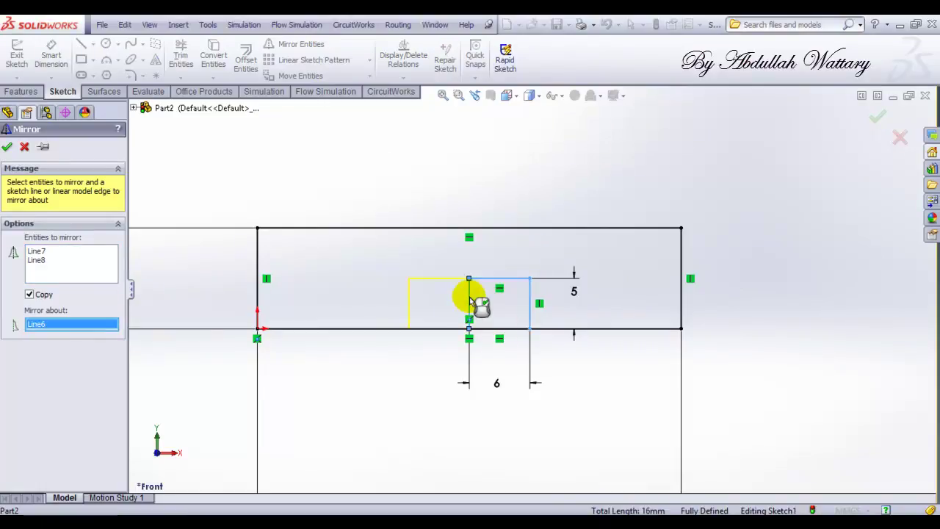
click(7, 147)
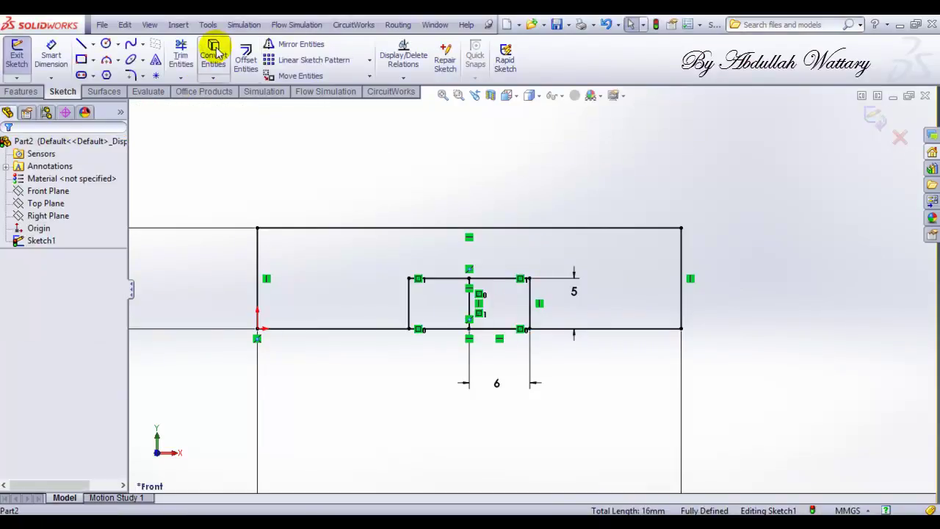
Trim the inner line and the bottom segment across the slot.
click(181, 57)
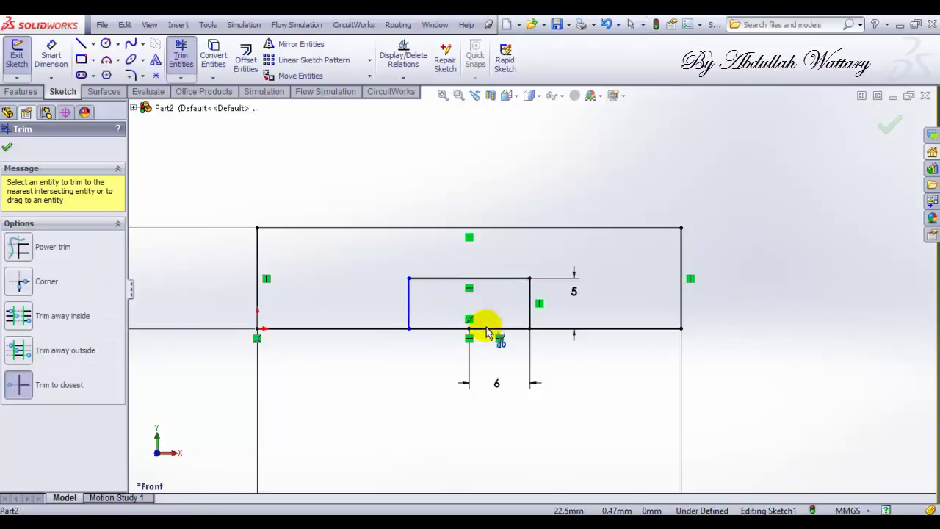
click(470, 328)
click(512, 284)
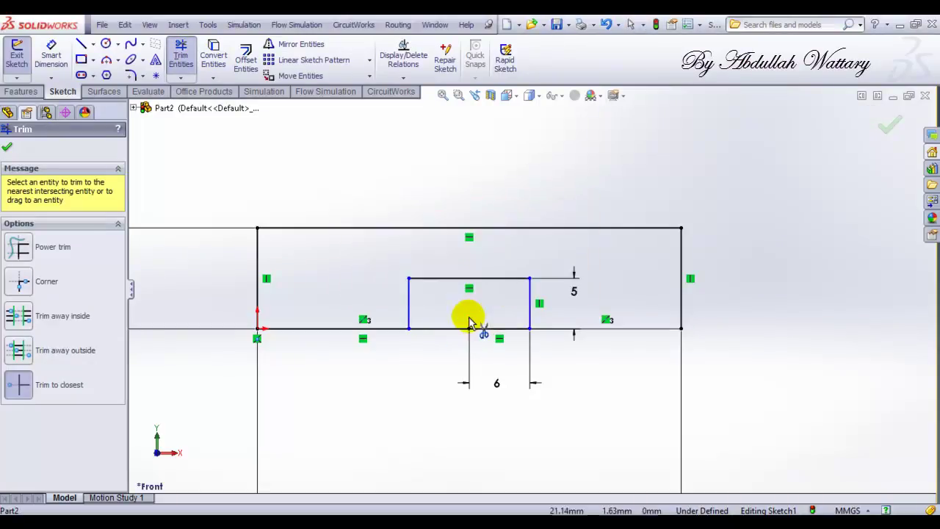
click(486, 328)
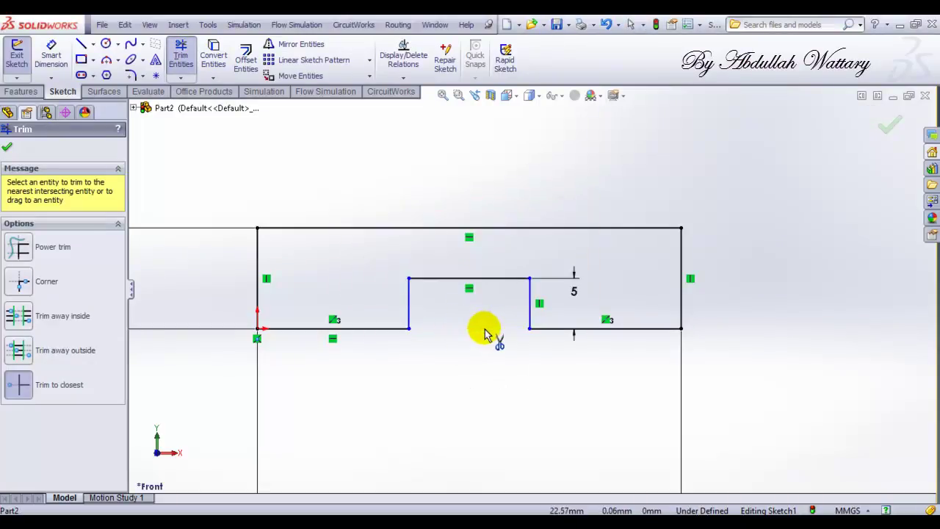
click(7, 145)
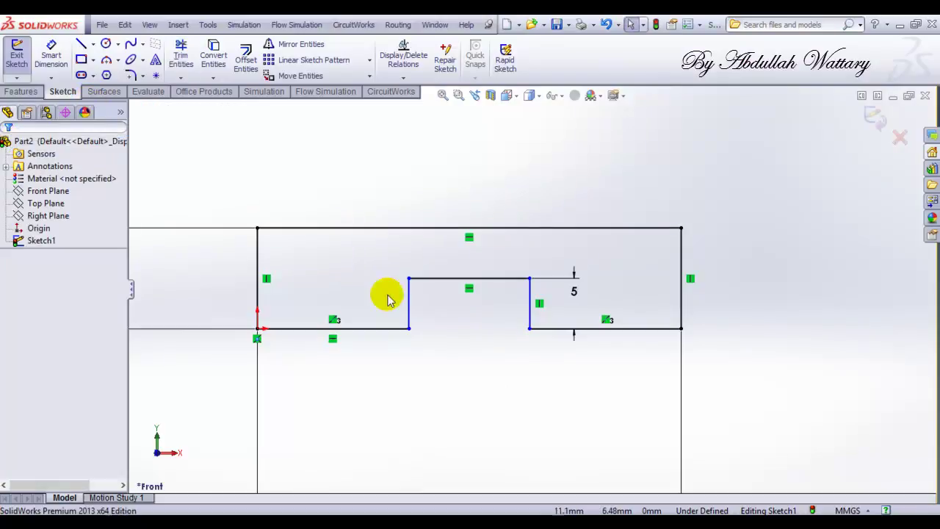
Zoom out above the slotted base and pick the Circle tool.
scroll(389, 296, up, 3)
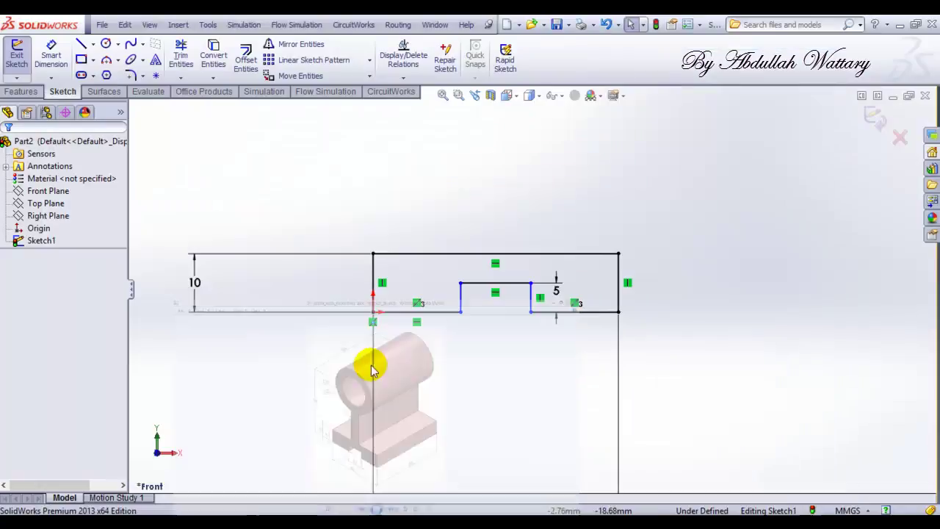
click(105, 43)
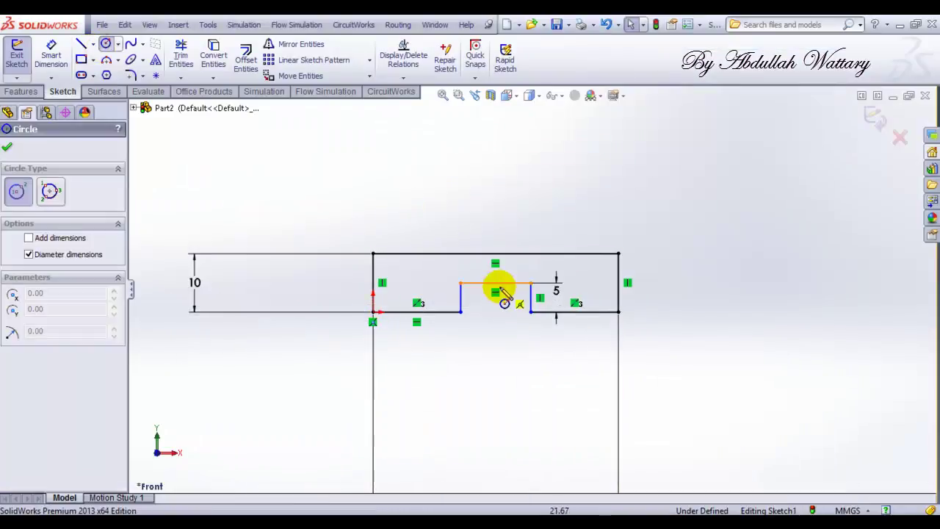
Draw an inner and a larger outer concentric circle above the base.
click(495, 160)
click(526, 190)
click(496, 160)
click(539, 216)
key(Escape)
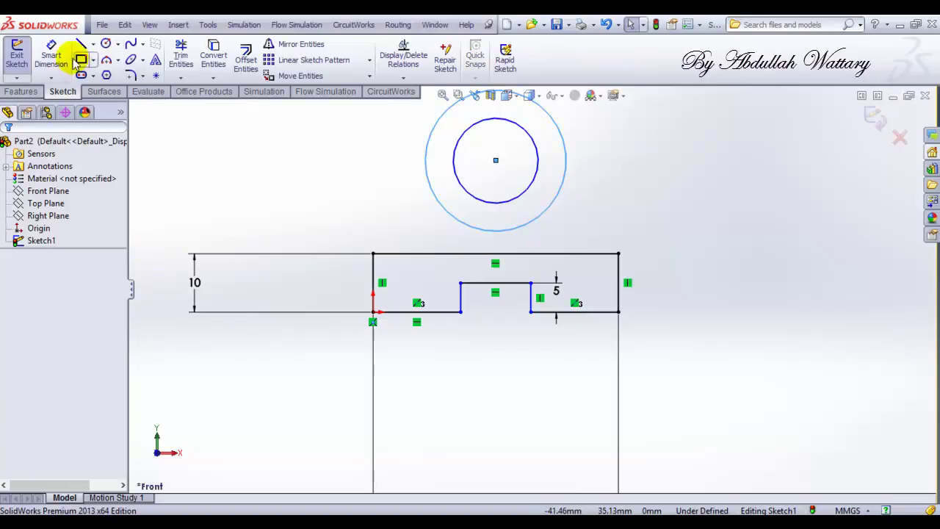
Dimension the circle centre 52 mm above the base's bottom edge, checking the reference drawing.
click(67, 59)
click(496, 160)
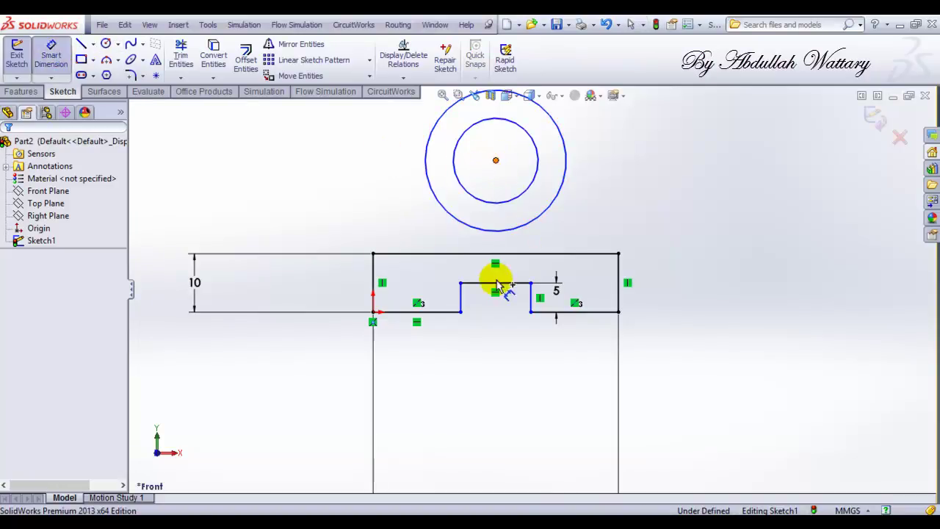
click(530, 312)
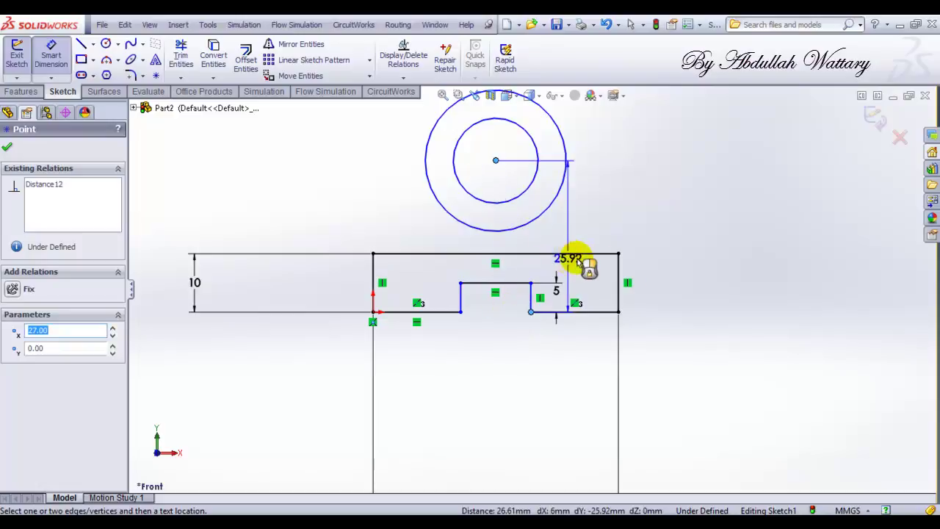
click(666, 262)
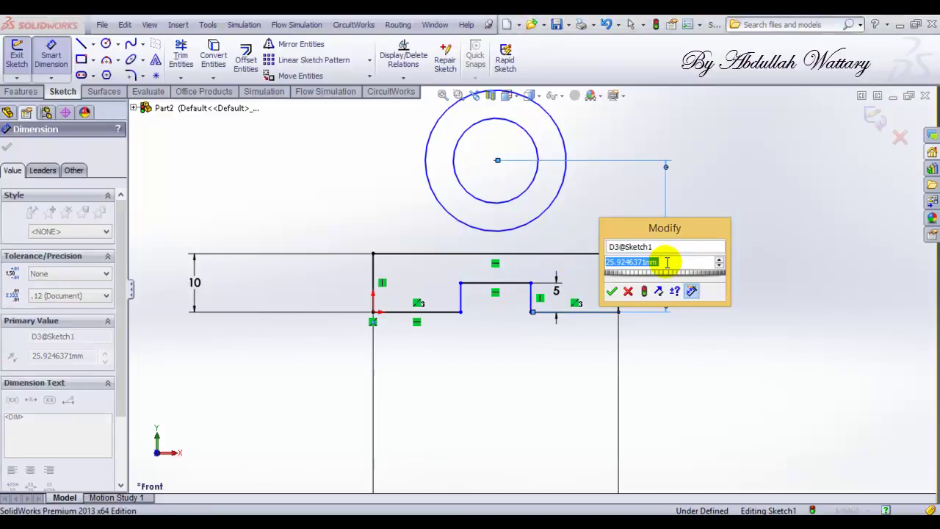
text(52)
key(Return)
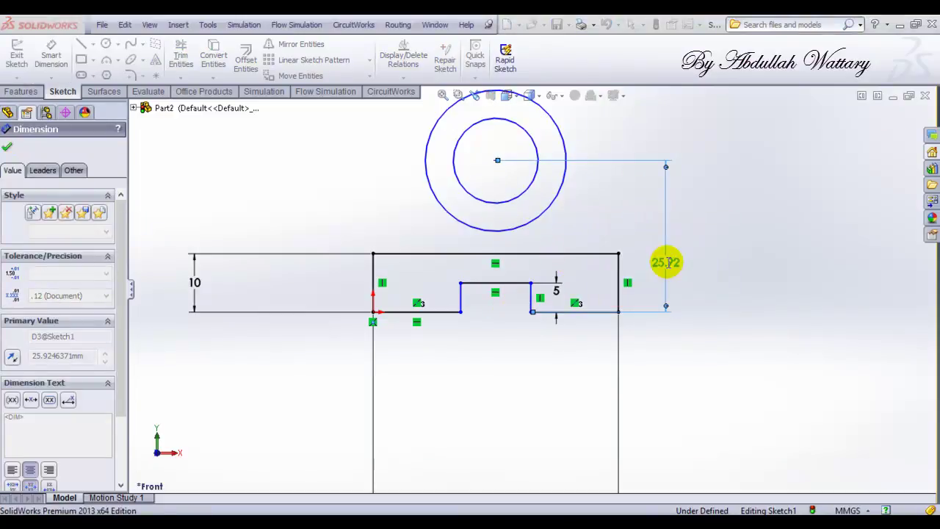
scroll(666, 263, up, 1)
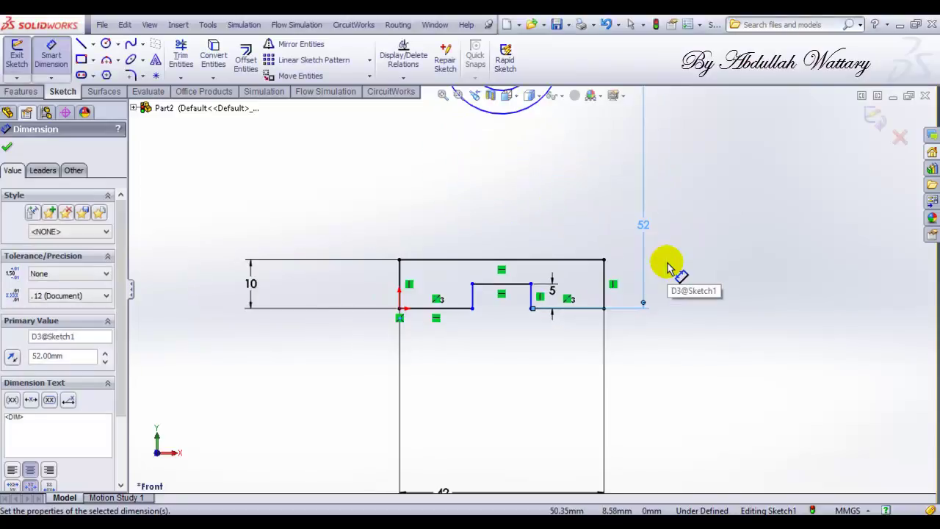
scroll(666, 262, up, 3)
scroll(580, 205, down, 2)
scroll(580, 205, down, 2)
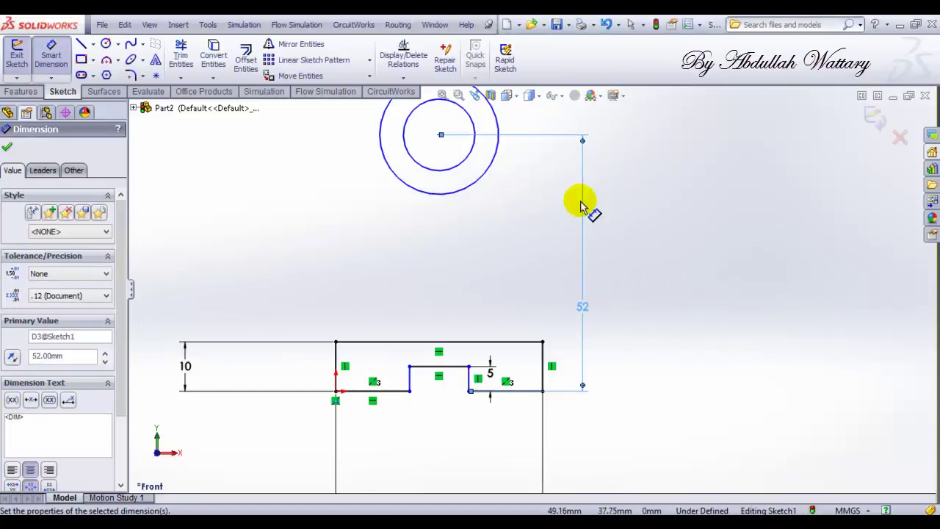
key(alt+Tab)
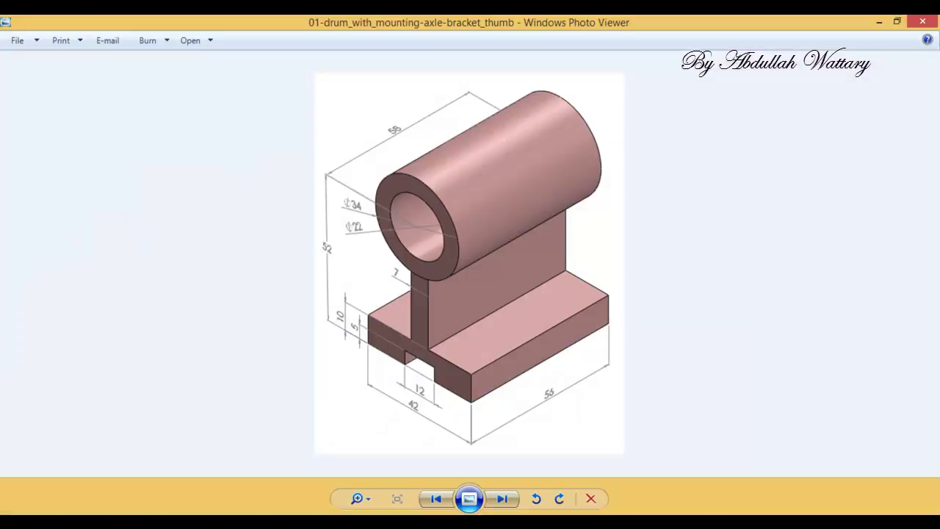
key(alt+Tab)
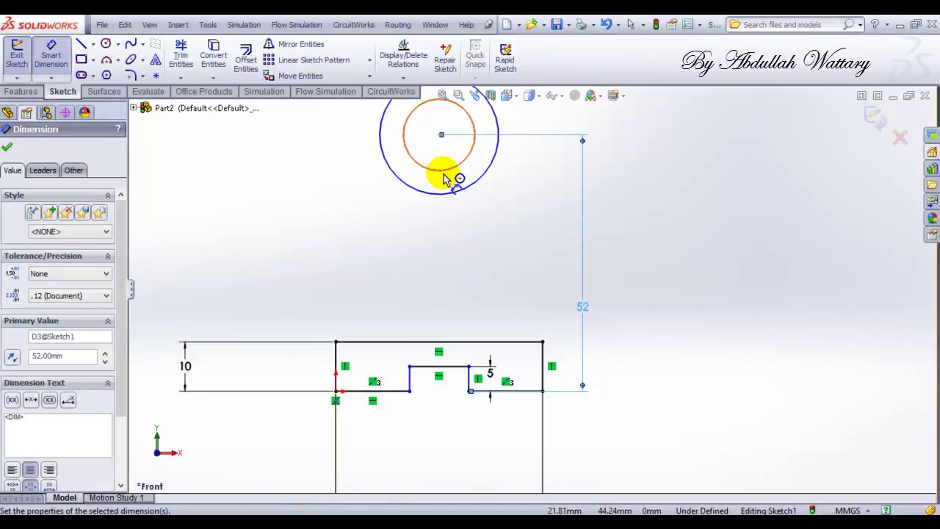
Dimension the inner circle's diameter to 22 mm.
click(445, 175)
click(503, 212)
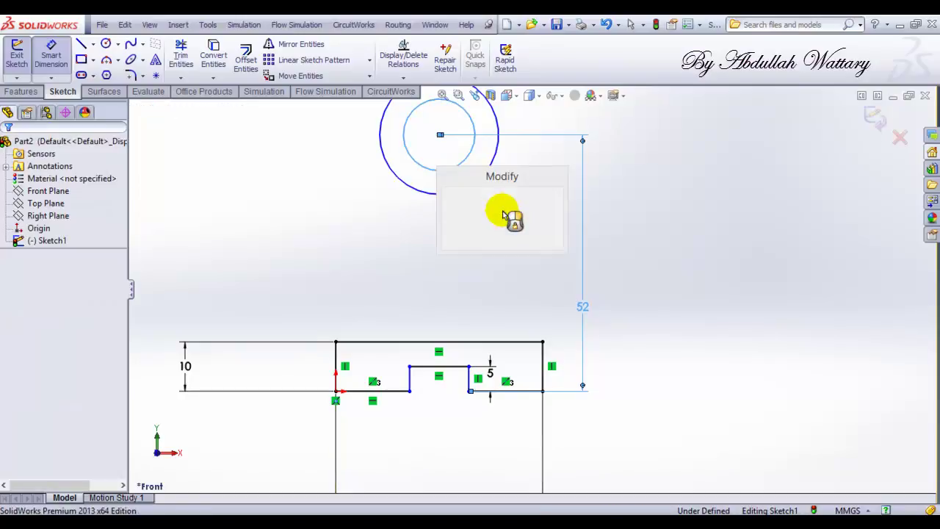
text(12)
key(Escape)
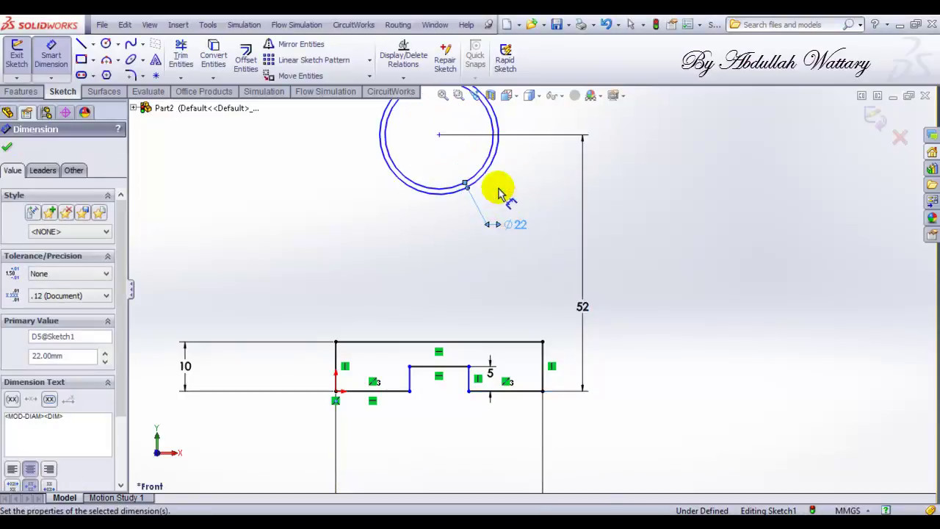
Dimension the outer circle's diameter to 34 mm and review the reference drawing.
scroll(487, 179, down, 2)
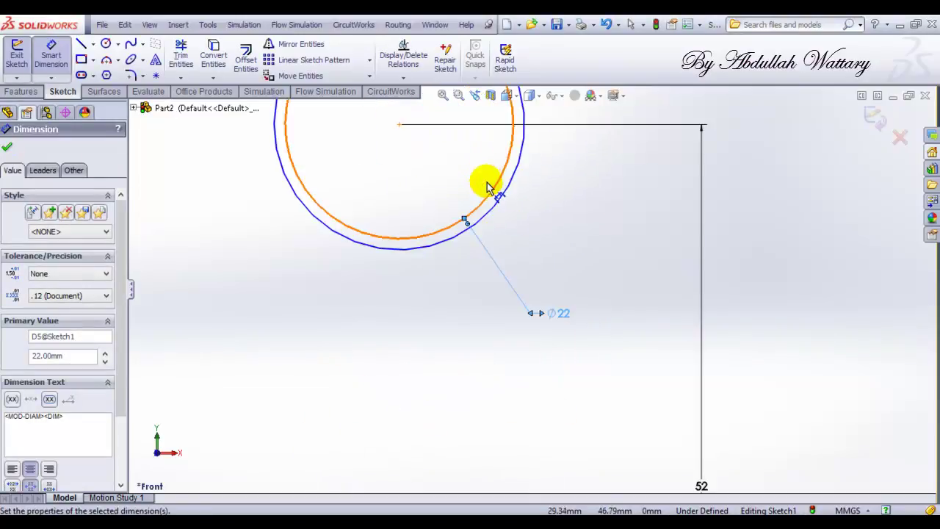
scroll(489, 184, down, 2)
click(497, 233)
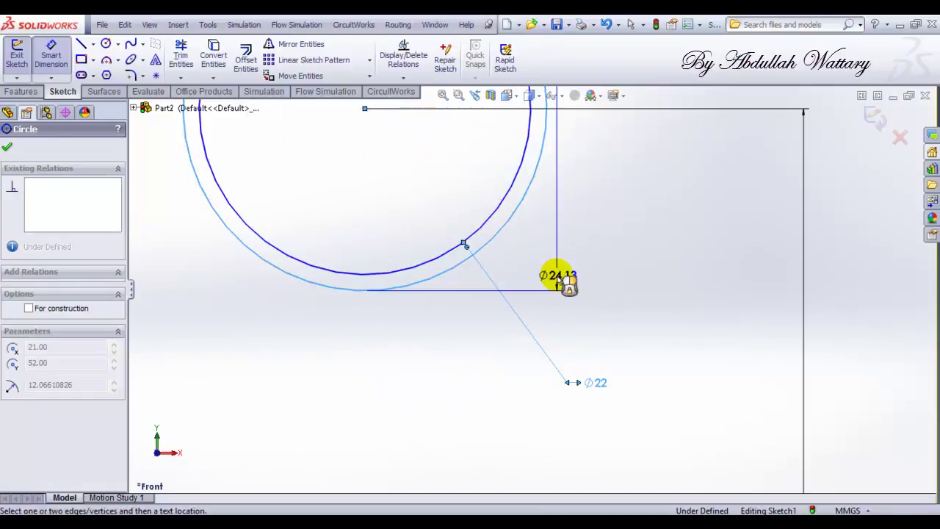
click(558, 279)
text(34)
key(Return)
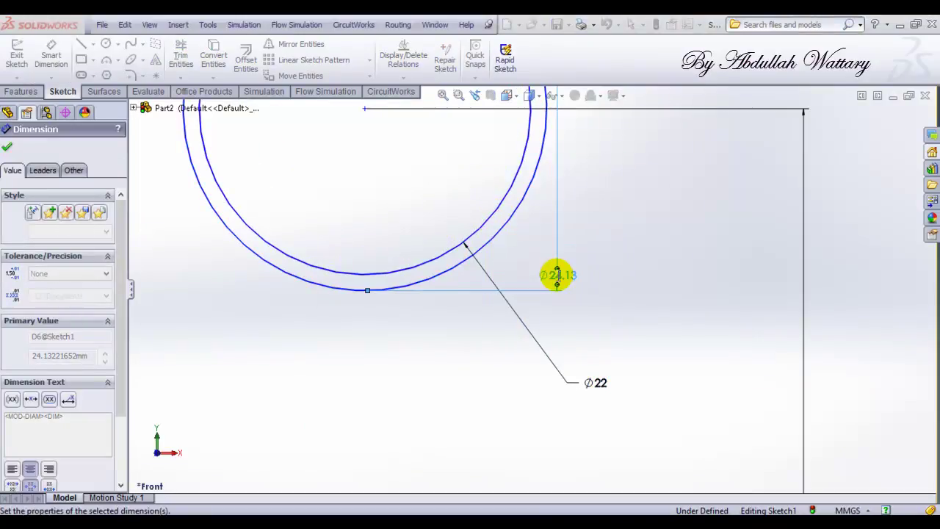
scroll(557, 279, up, 4)
scroll(558, 279, up, 2)
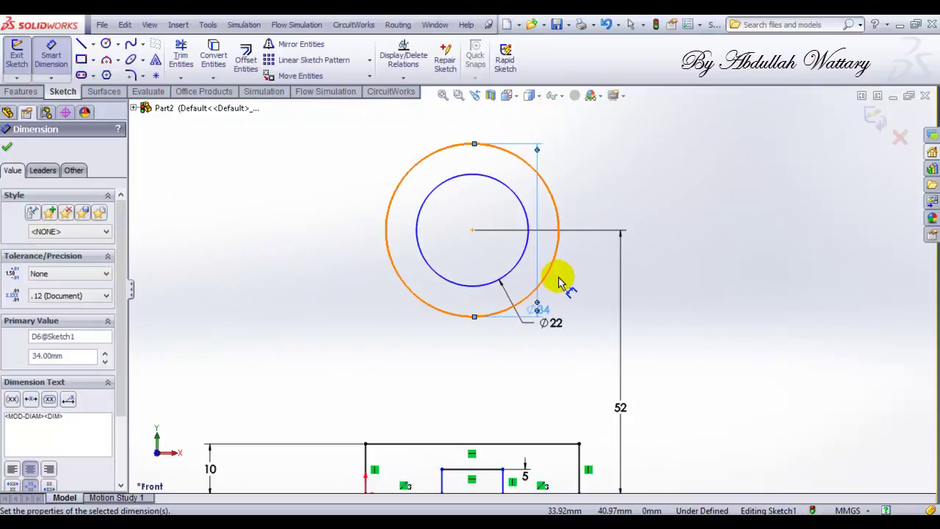
key(Escape)
key(alt+Tab)
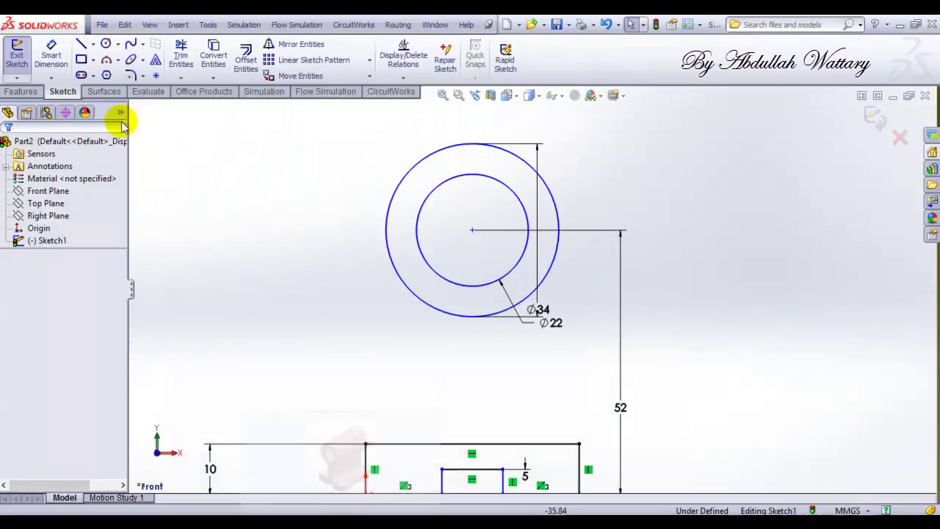
Draw a narrow upright rectangle from the base's top edge to the outer circle.
click(81, 59)
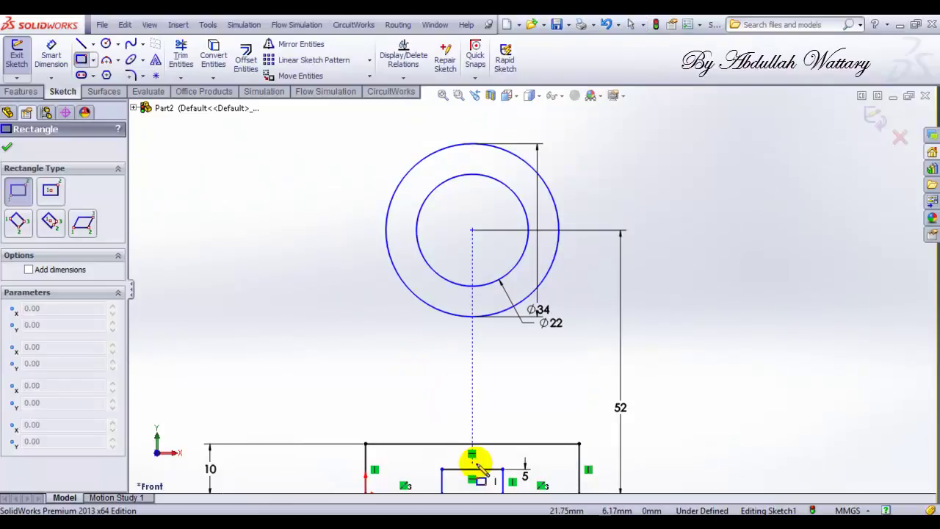
click(472, 442)
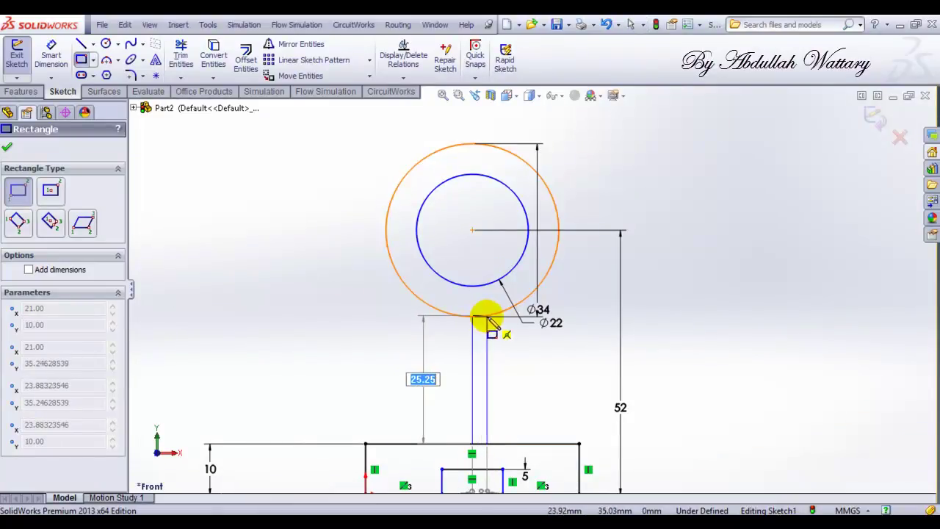
click(487, 316)
key(Escape)
Dimension the web rectangle's bottom width to 3.50 mm.
click(50, 55)
scroll(484, 433, down, 2)
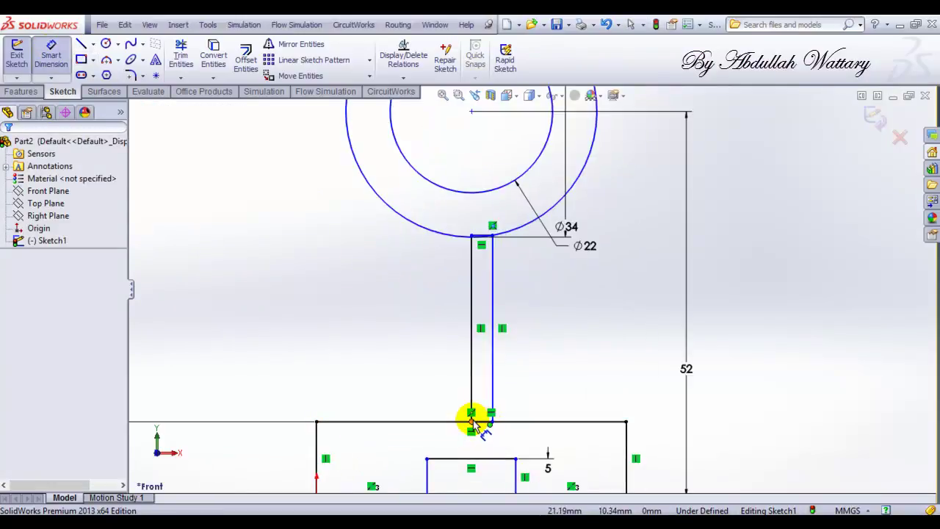
click(472, 420)
click(488, 441)
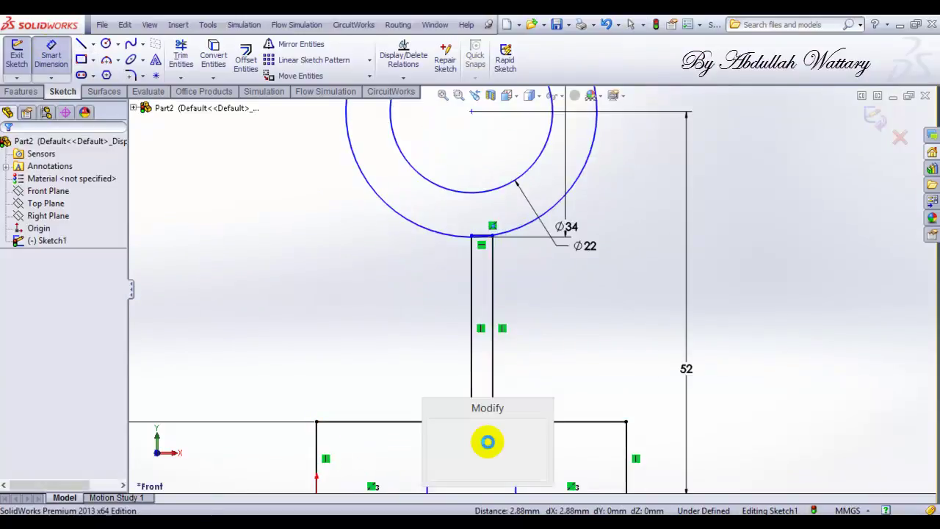
text(3.5)
key(Return)
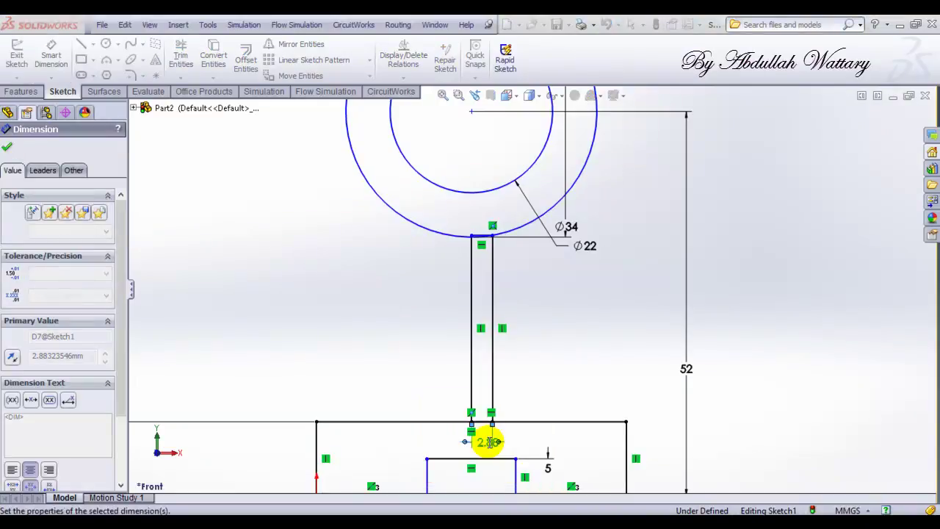
key(Escape)
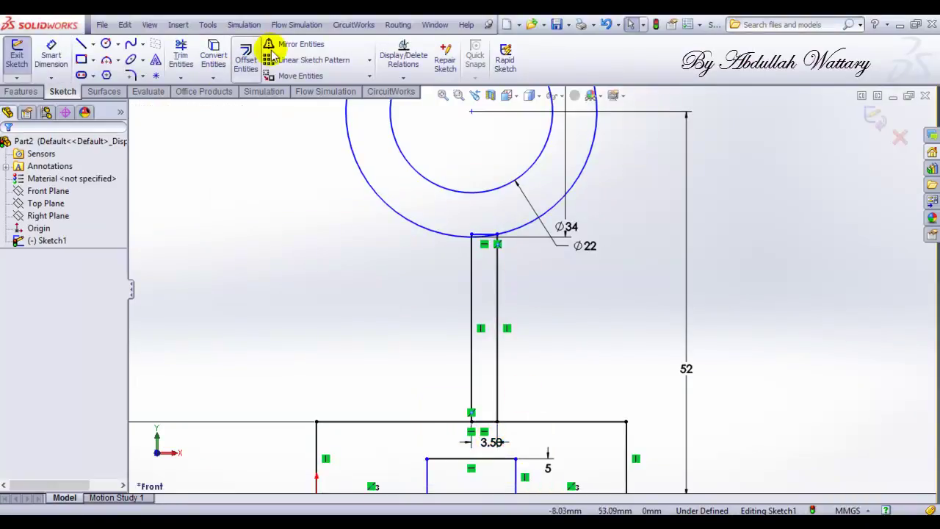
Mirror the web's right edge and base top edge about the web's left edge.
click(271, 44)
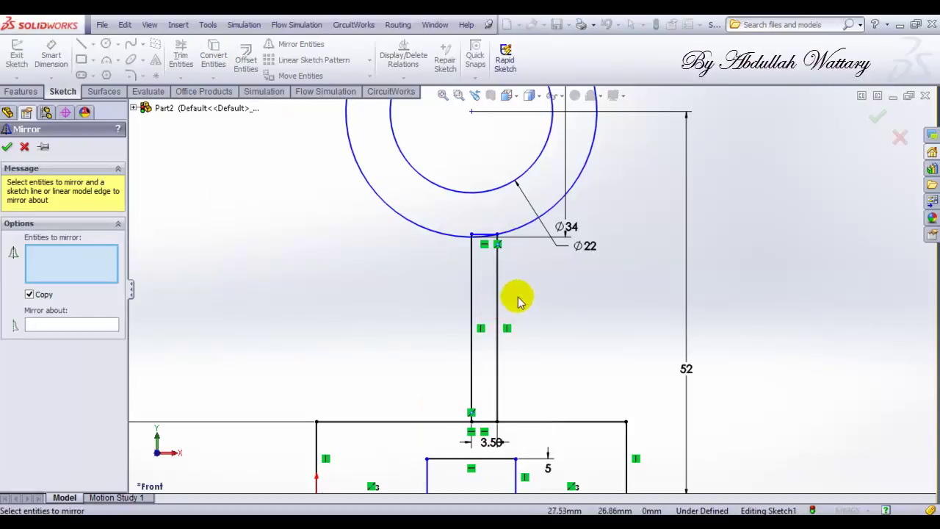
click(496, 337)
click(489, 423)
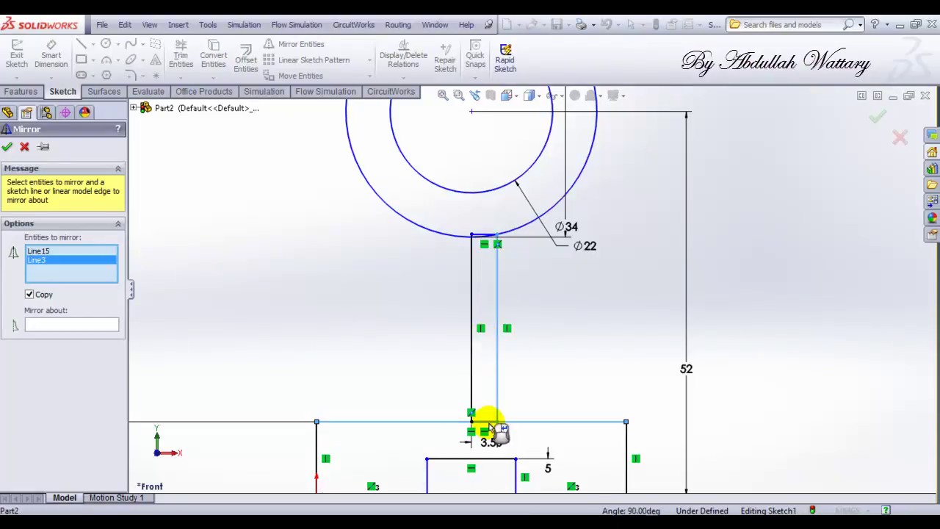
click(72, 326)
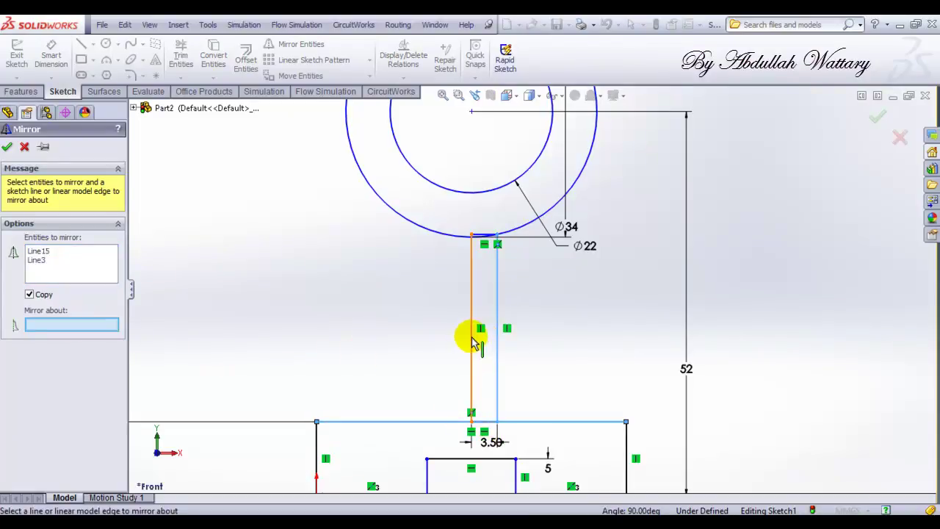
click(473, 341)
key(Return)
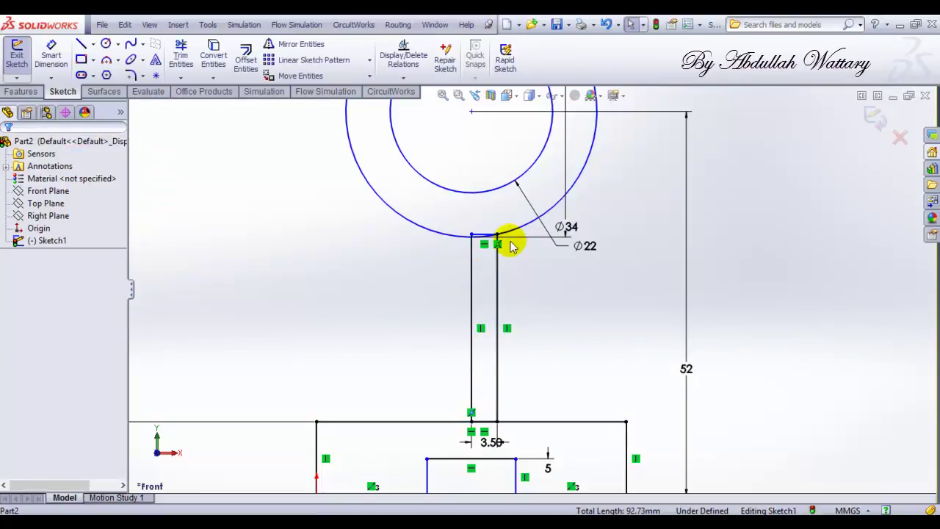
Redo the mirror including the web's right, bottom and top edges about its left edge.
click(282, 44)
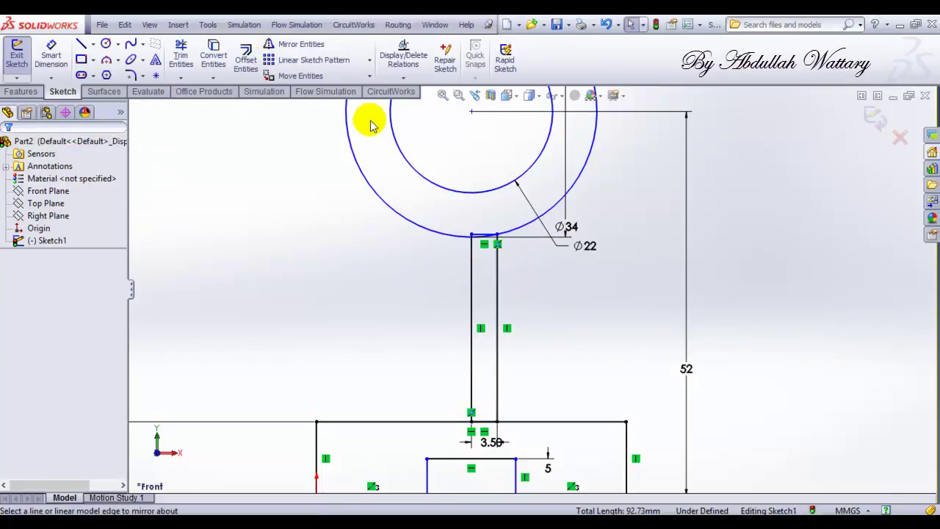
click(496, 323)
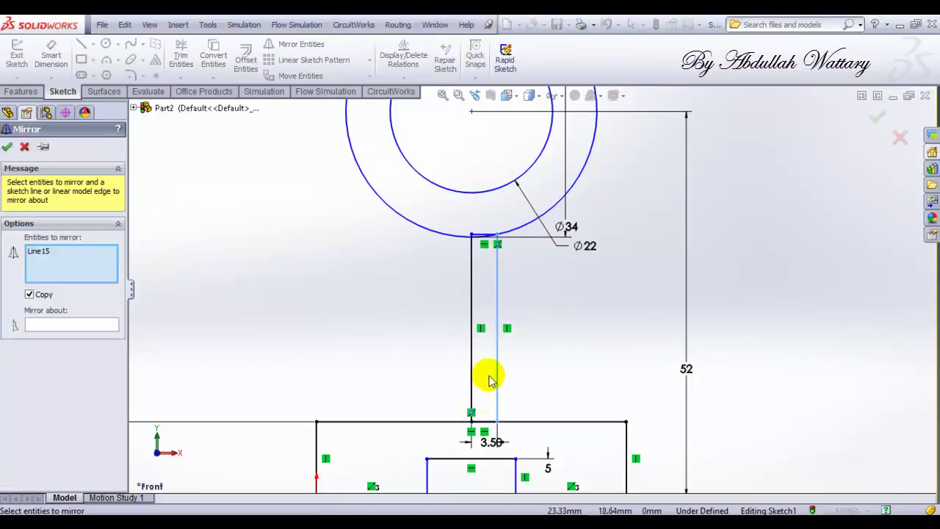
click(488, 422)
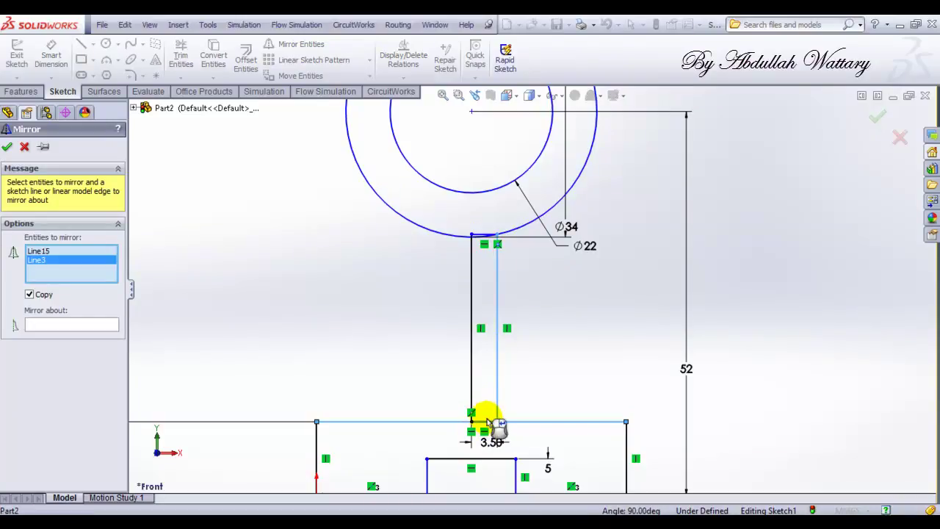
click(485, 236)
click(66, 324)
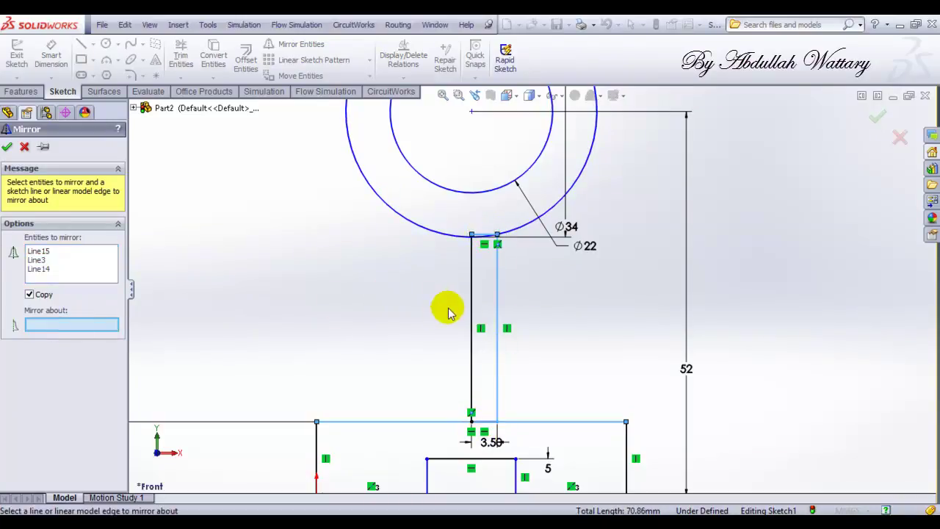
click(470, 323)
click(6, 146)
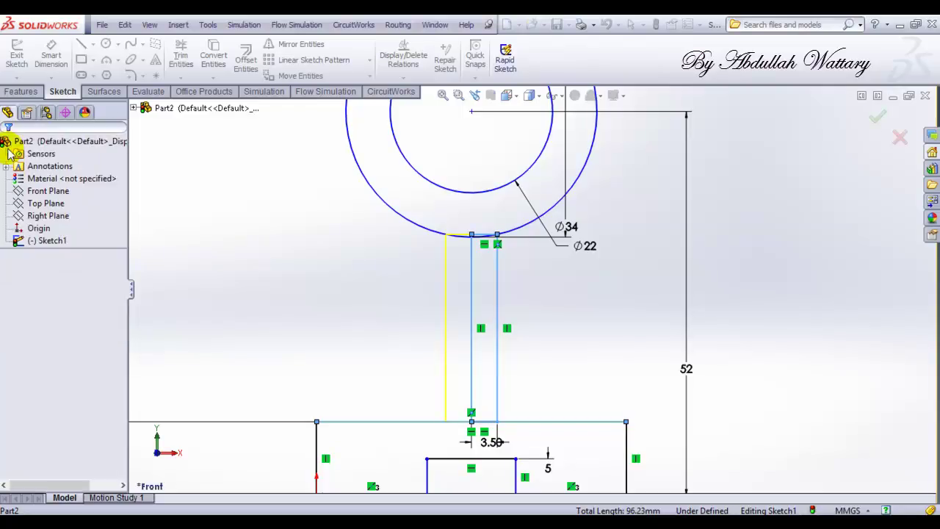
Trim the extra segment below the circle and the unwanted arc pieces.
click(181, 55)
scroll(507, 246, down, 2)
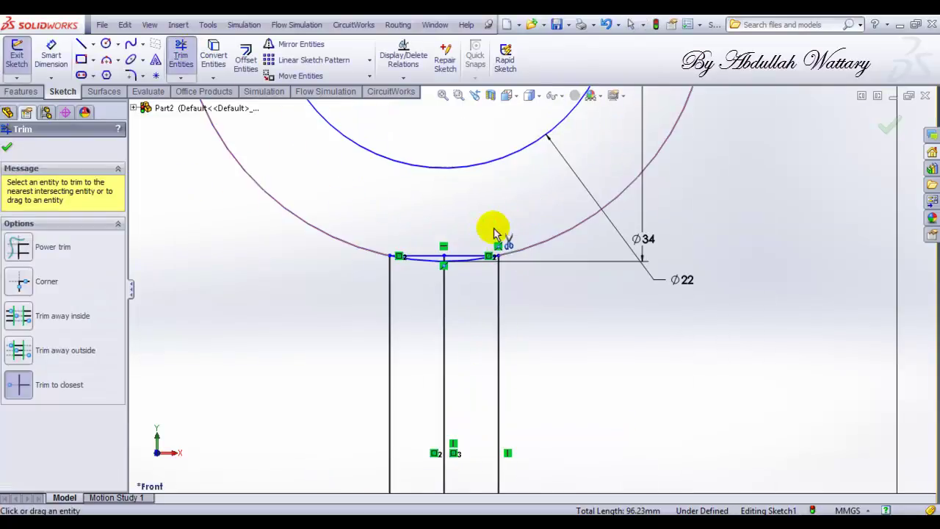
scroll(484, 235, down, 3)
click(463, 296)
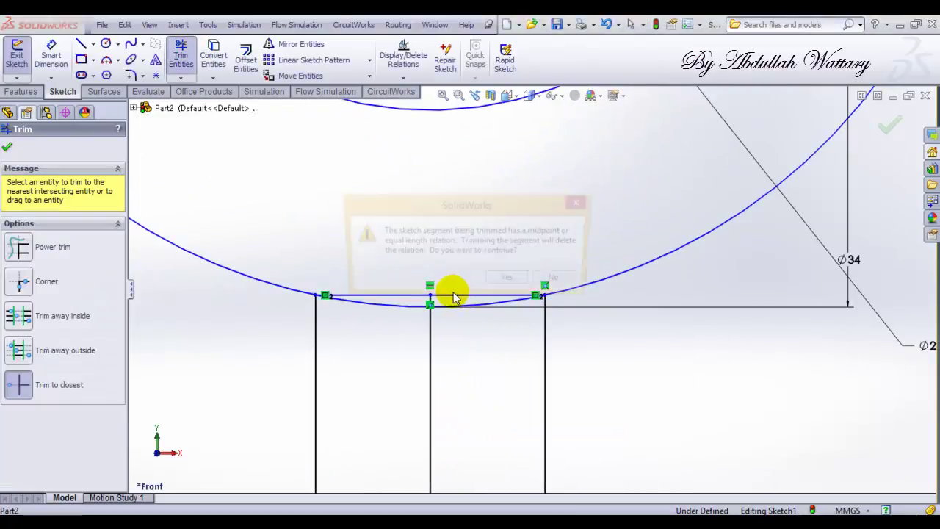
click(504, 280)
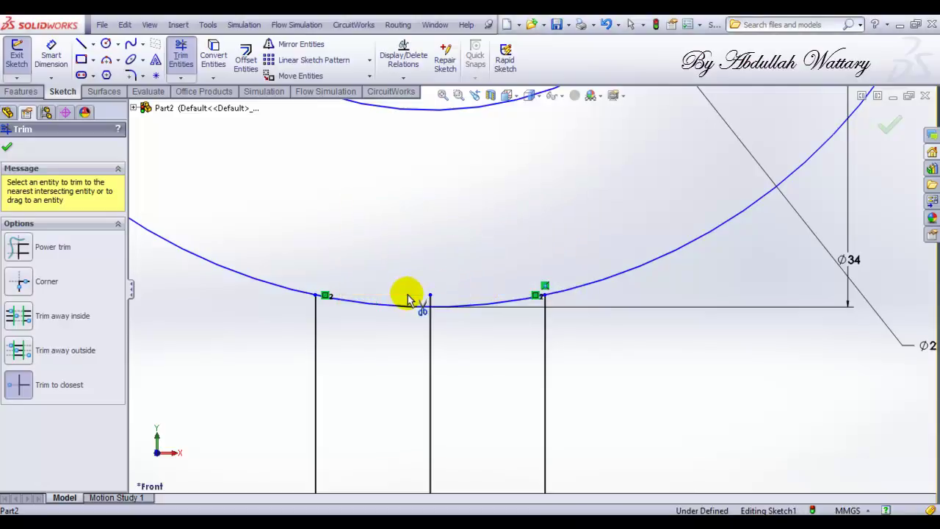
click(446, 305)
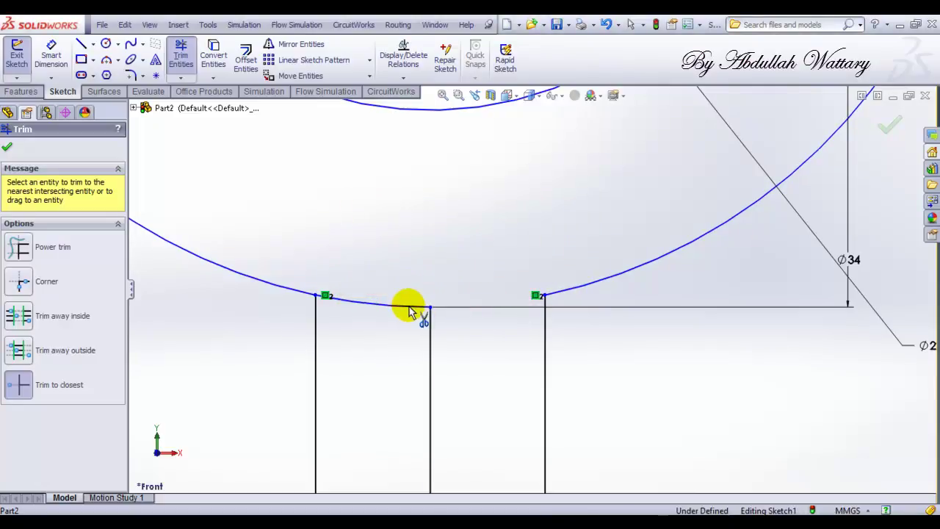
click(409, 307)
Trim the short line between the web sides and the base edge under the web.
scroll(441, 314, up, 3)
scroll(503, 398, up, 3)
scroll(546, 437, up, 2)
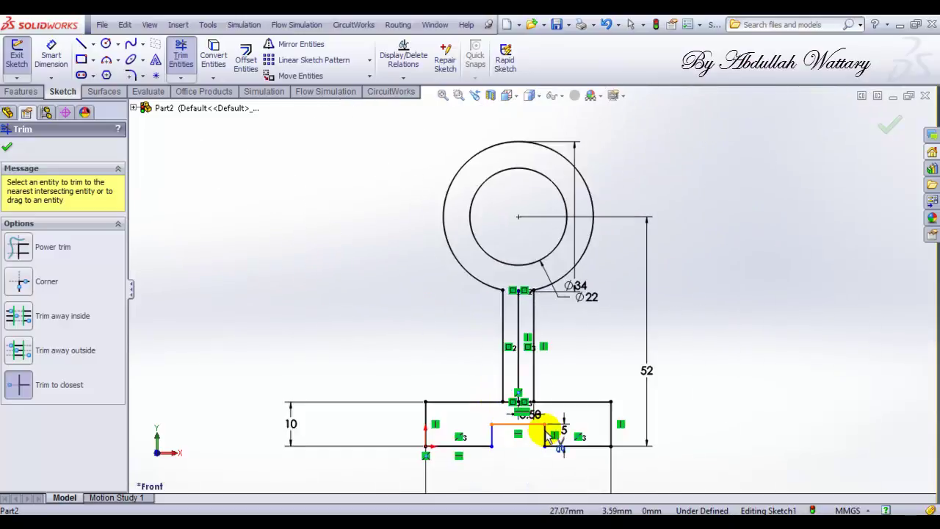
scroll(547, 437, down, 4)
click(493, 314)
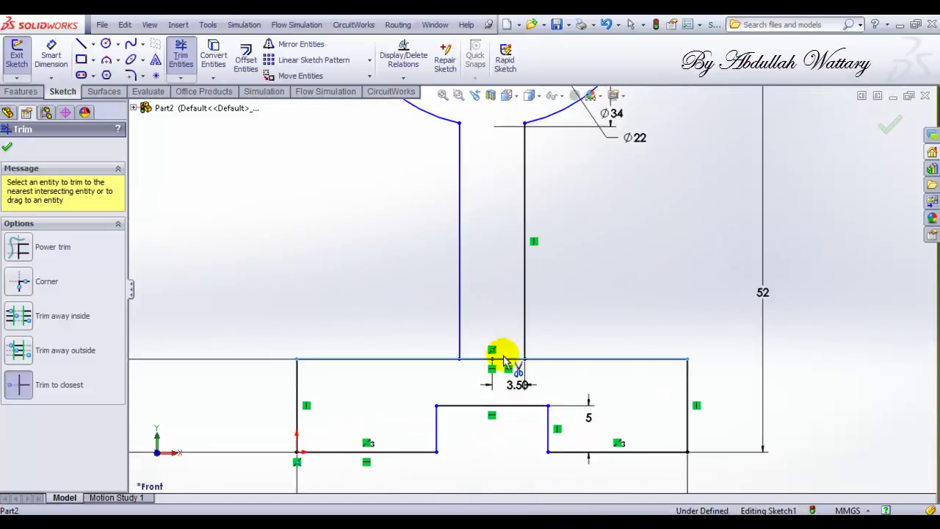
click(504, 359)
click(508, 280)
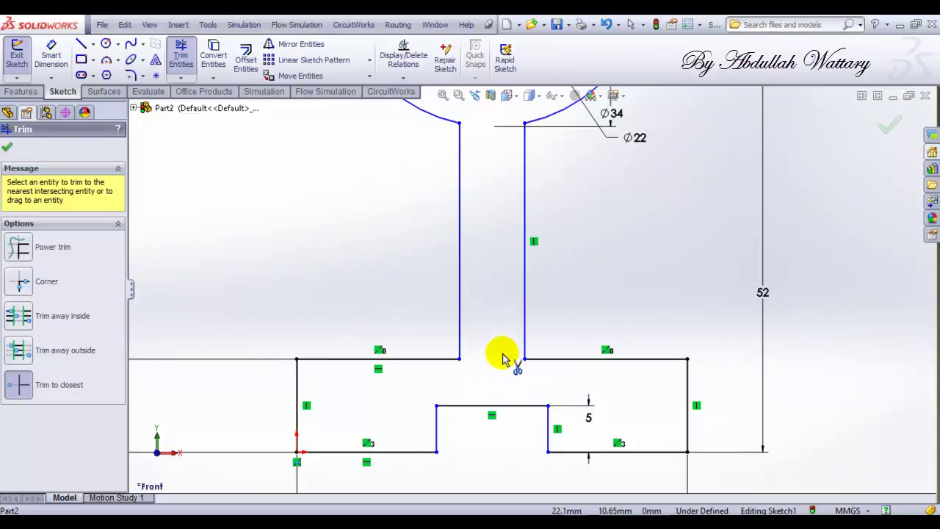
scroll(502, 358, up, 3)
scroll(550, 230, down, 1)
scroll(550, 230, down, 1)
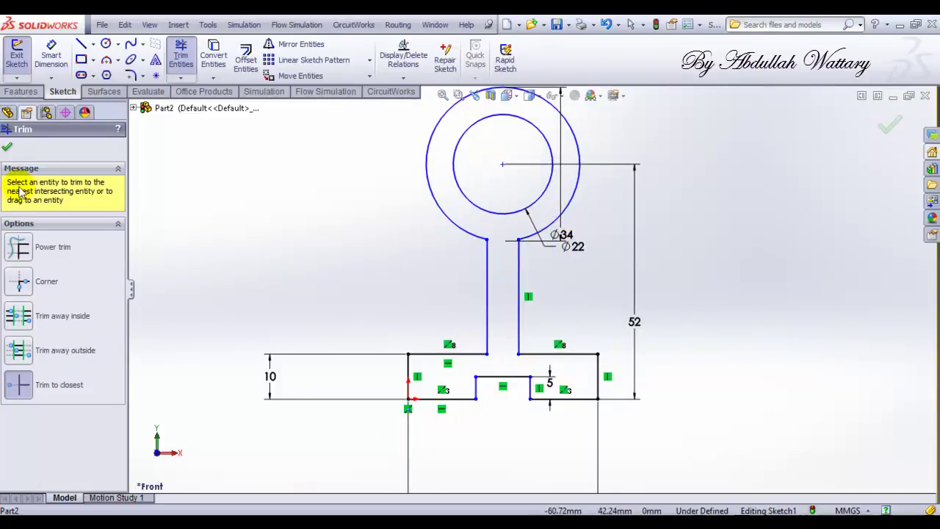
click(8, 150)
Switch to isometric view and check the reference drawing's 56 mm depth.
click(512, 98)
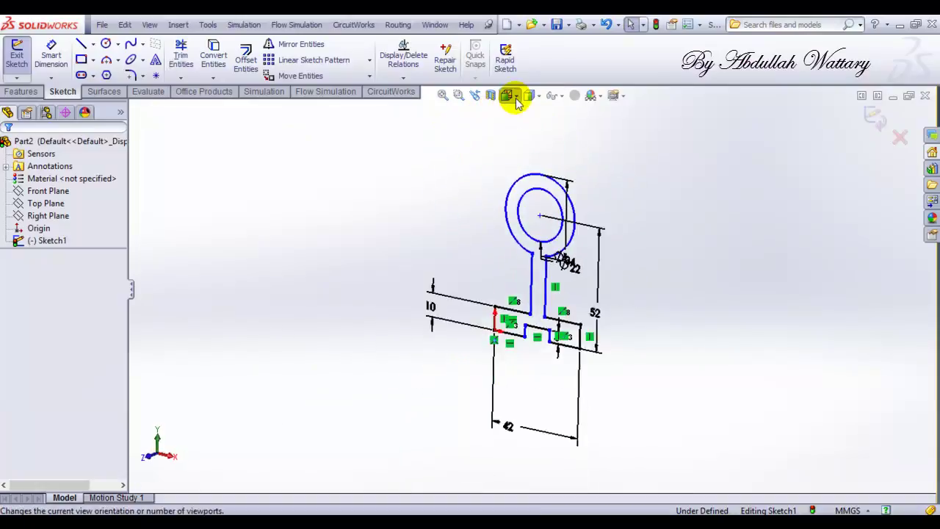
click(516, 101)
click(566, 120)
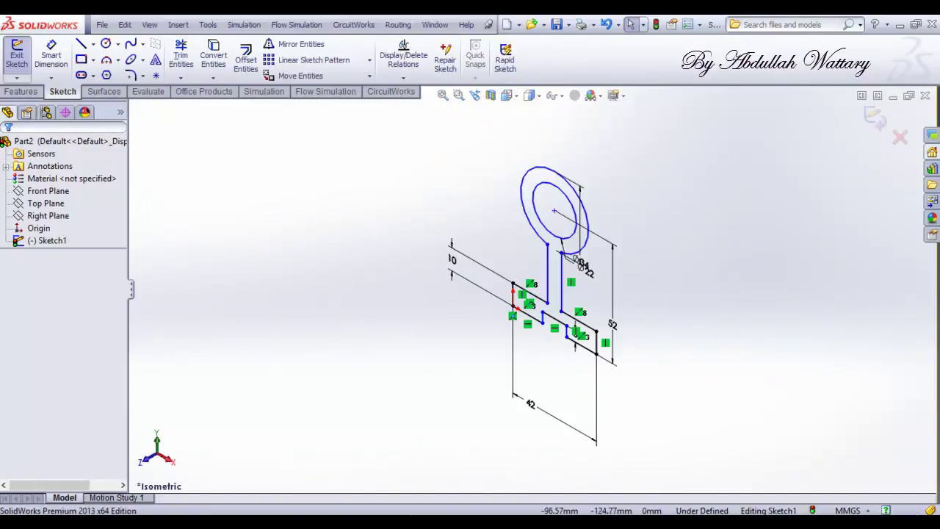
key(alt+Tab)
scroll(397, 126, up, 1)
scroll(351, 109, up, 1)
scroll(351, 110, down, 1)
scroll(351, 110, down, 1)
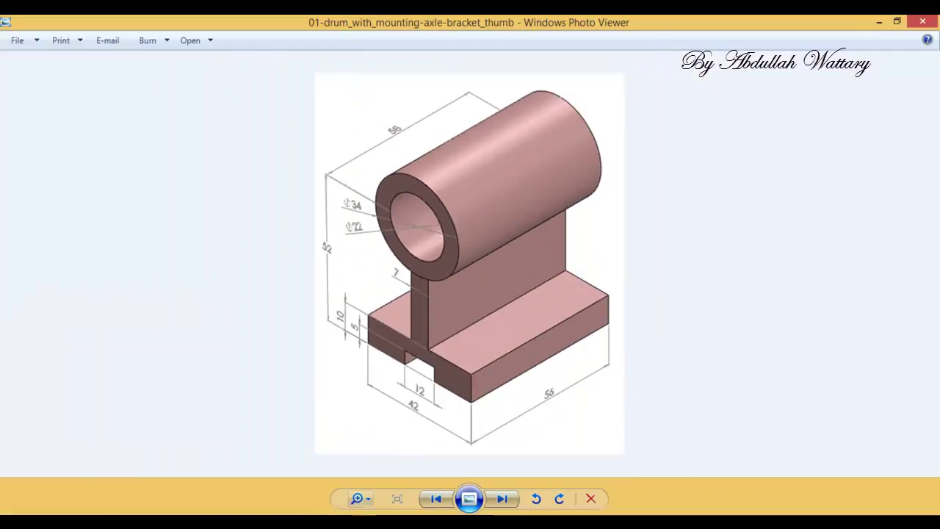
key(alt+Tab)
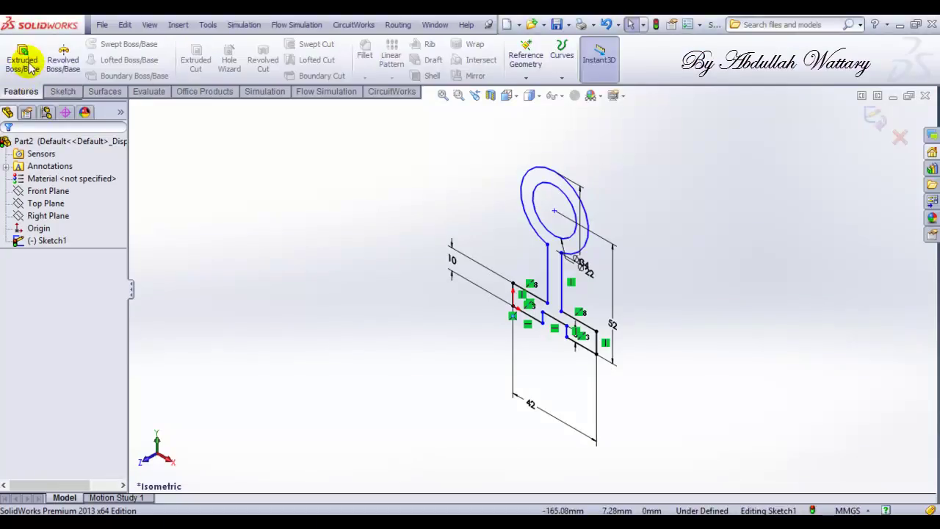
Extrude the sketch blind 58 mm into Boss-Extrude1, consulting the reference drawing.
click(28, 65)
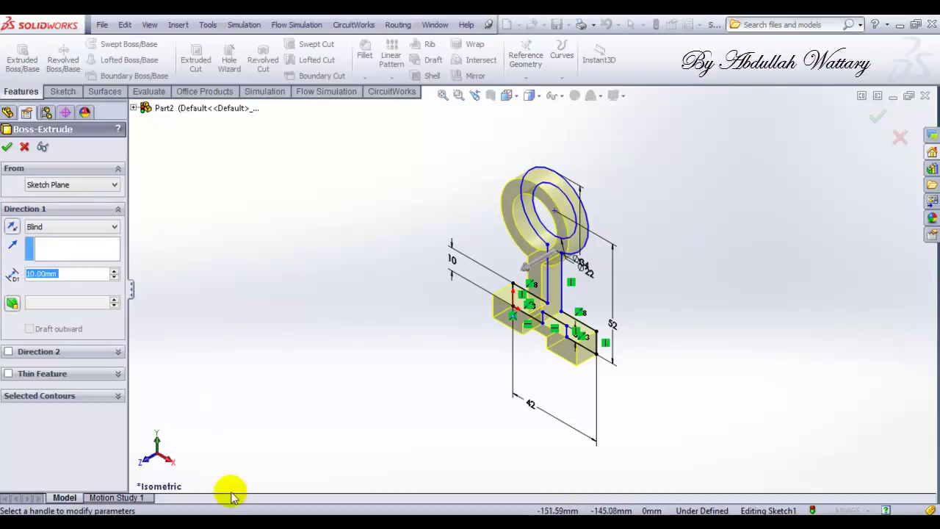
key(alt+Tab)
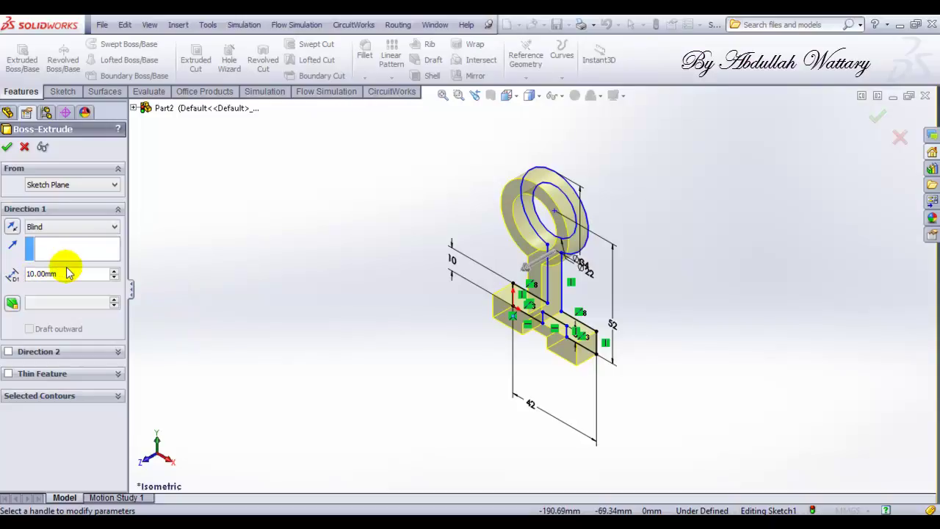
text(5)
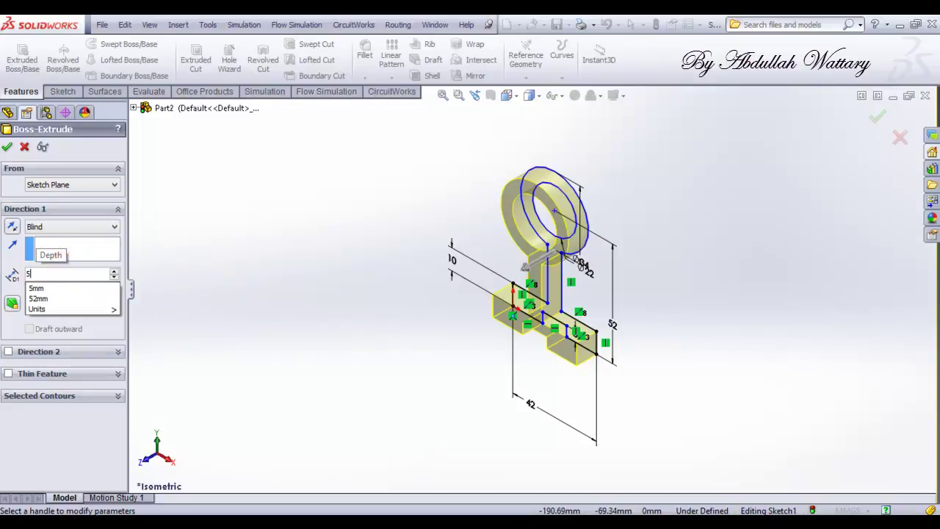
text(8)
key(Return)
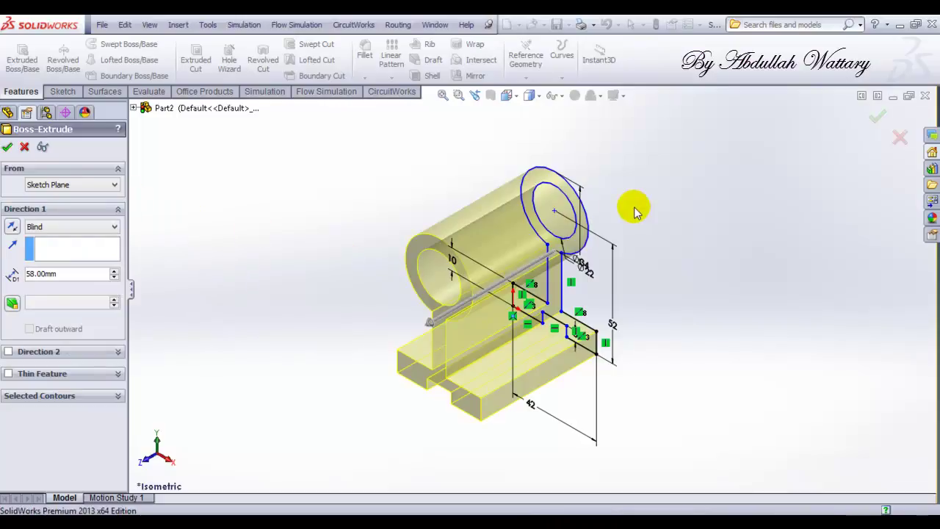
key(Return)
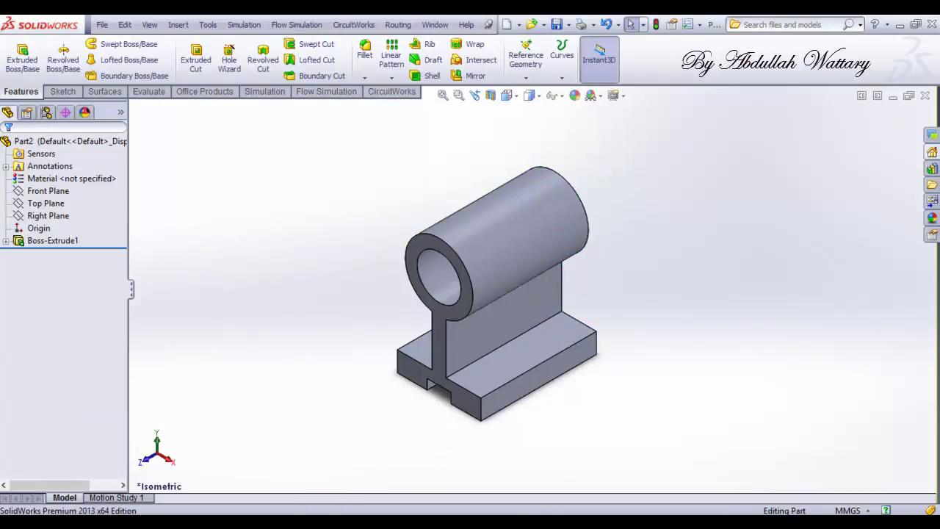
key(alt+Tab)
key(alt+Tab)
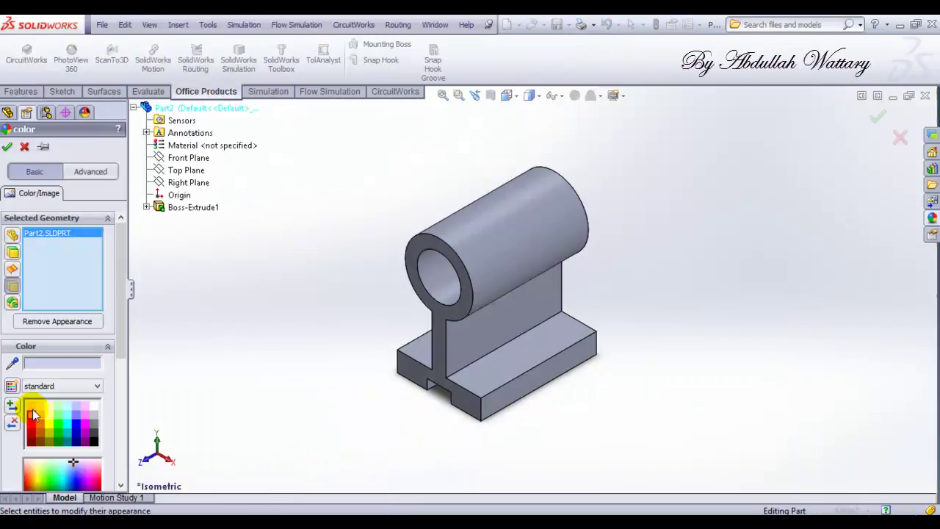
Apply a salmon-red colour to the whole part from the Color PropertyManager.
click(31, 415)
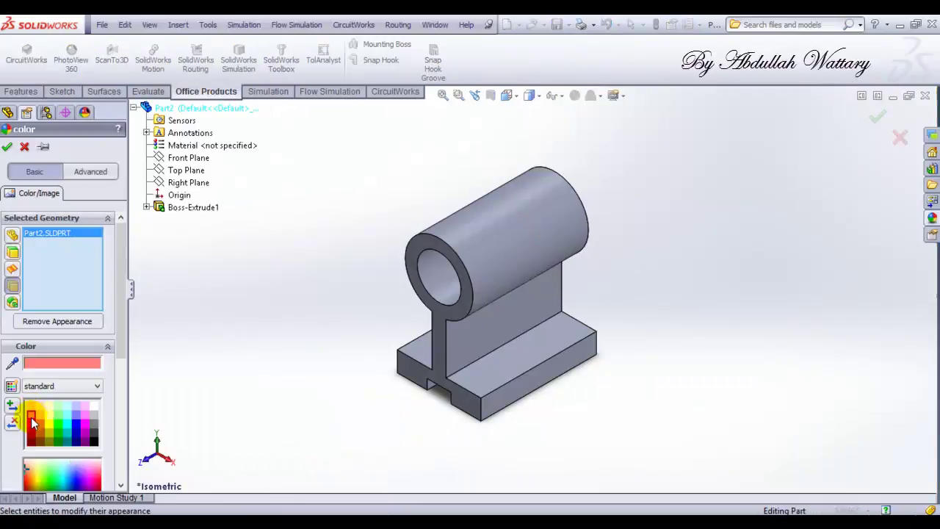
click(7, 147)
click(513, 262)
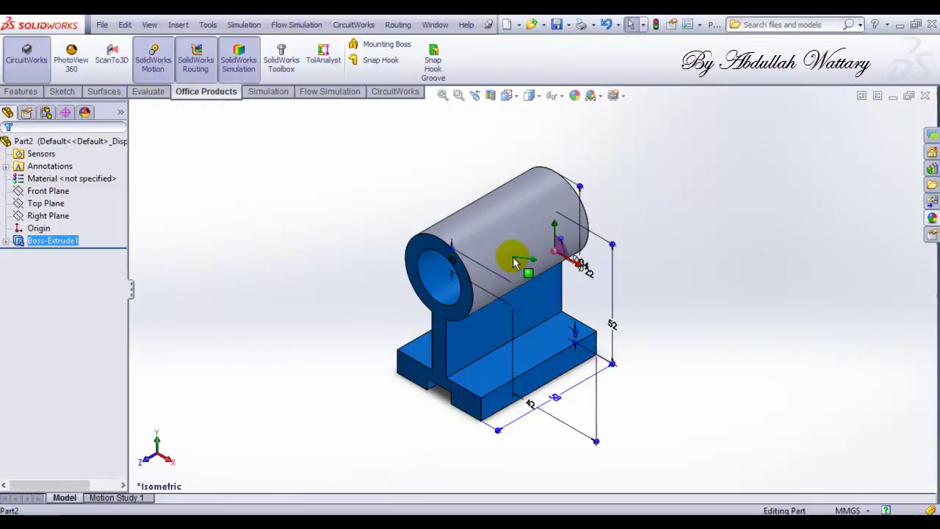
click(649, 200)
Remove the separate grey appearance from the drum's outer cylinder face.
drag(655, 178, 375, 387)
click(535, 252)
right_click(533, 248)
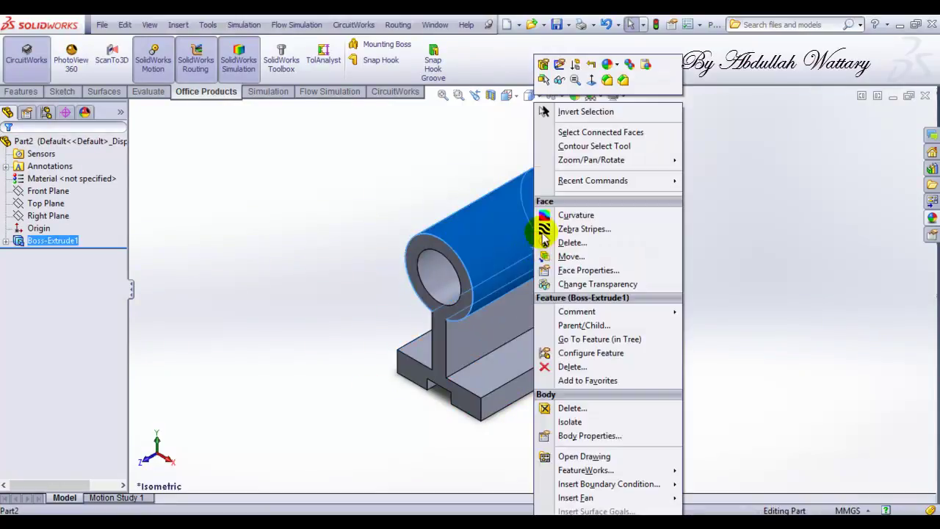
click(620, 75)
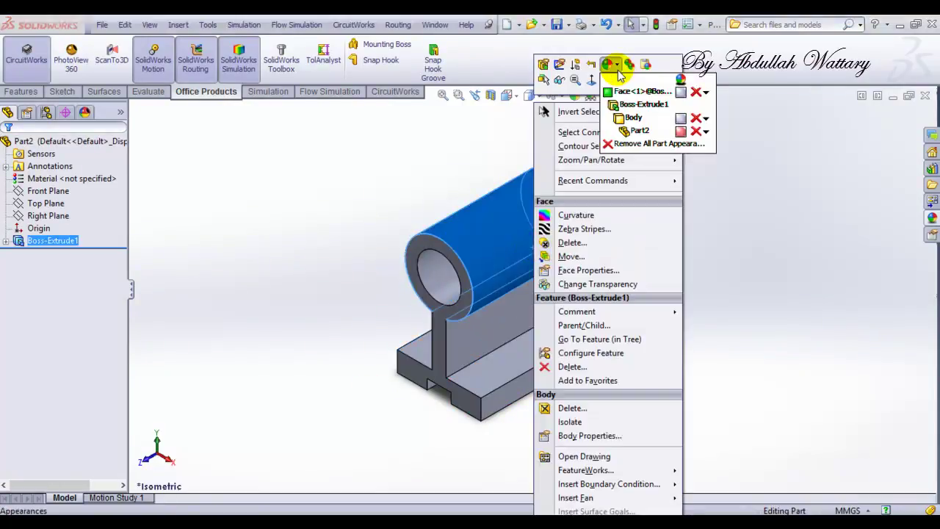
click(693, 115)
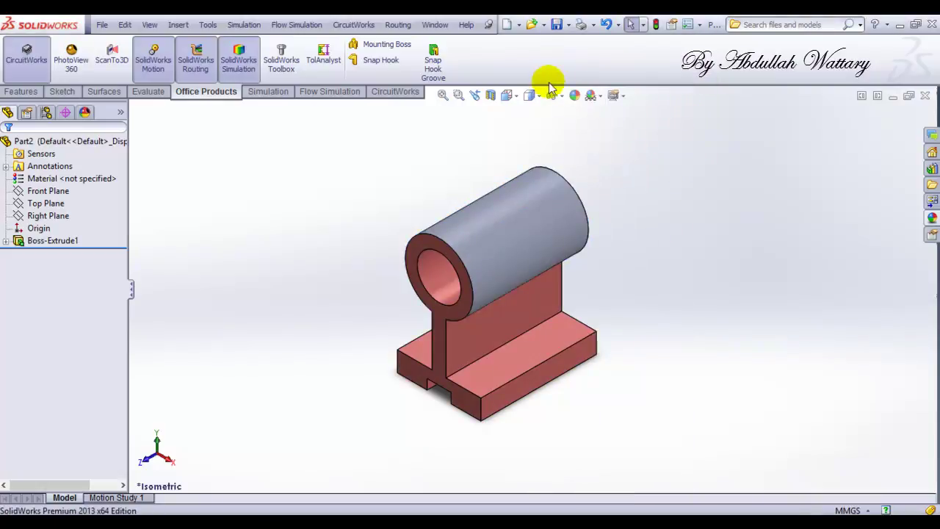
right_click(489, 206)
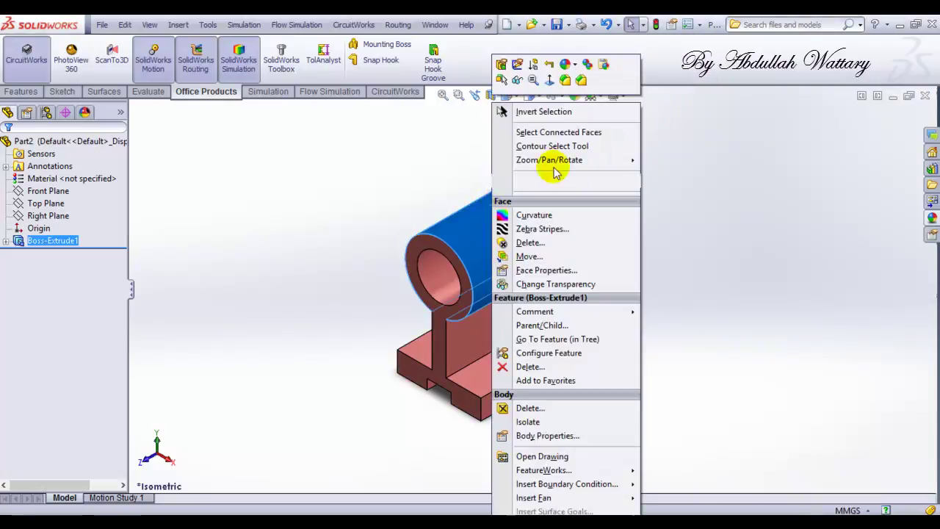
click(574, 66)
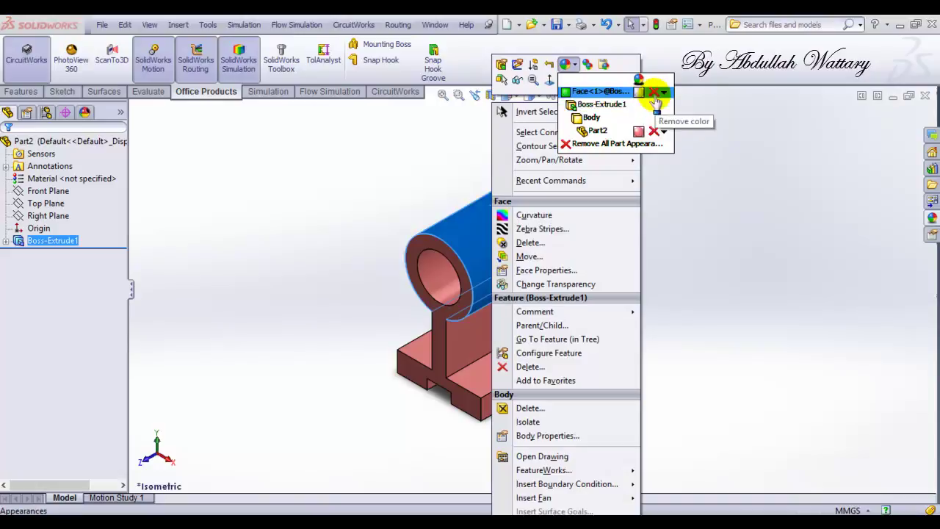
click(655, 92)
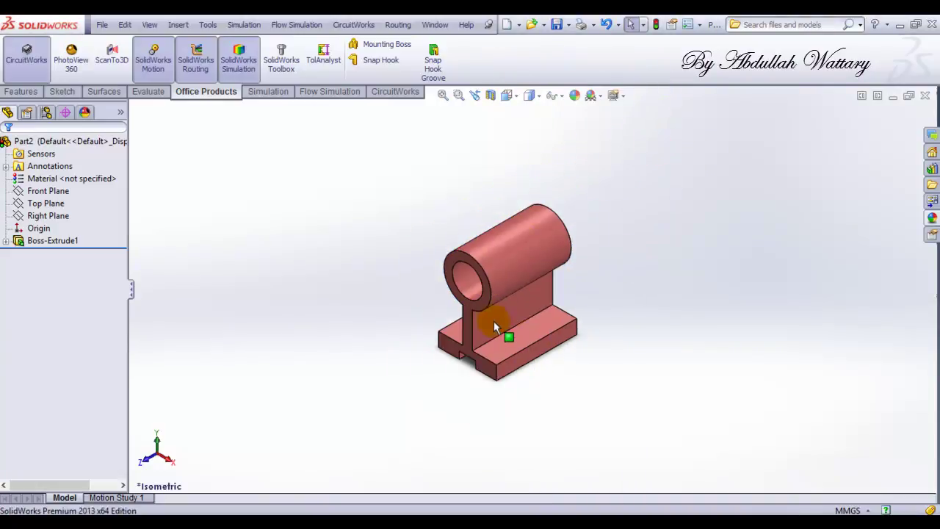
Select the whole part and show Part2's Remove Appearance options in the Appearances list.
scroll(494, 321, down, 2)
scroll(455, 362, down, 2)
scroll(474, 409, up, 3)
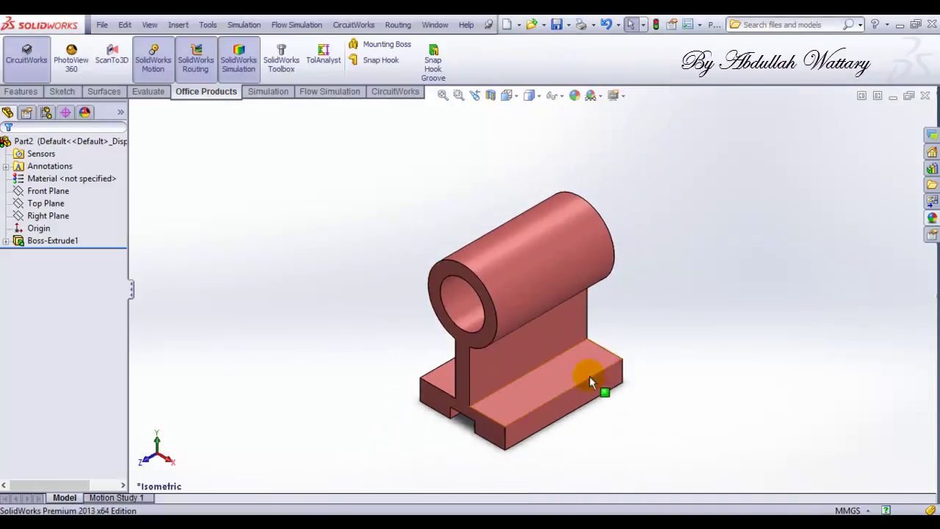
scroll(659, 279, down, 2)
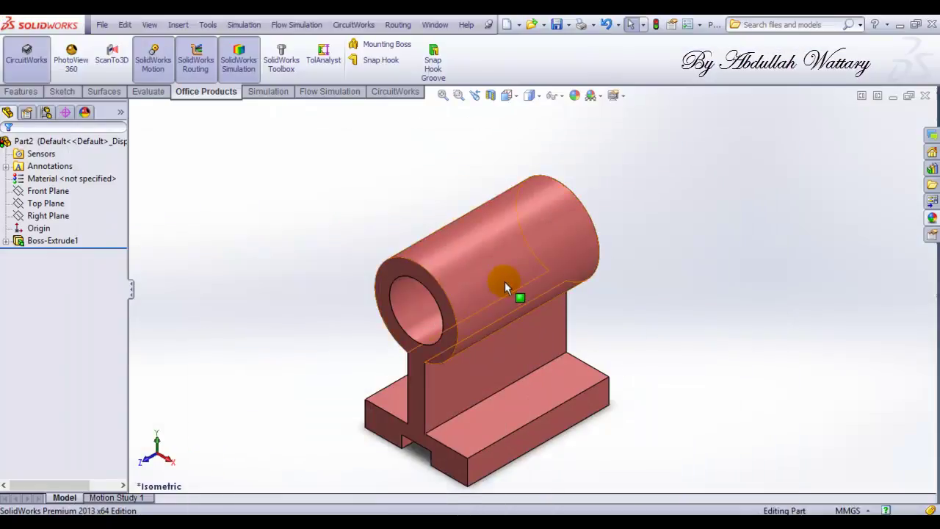
double_click(504, 283)
right_click(504, 281)
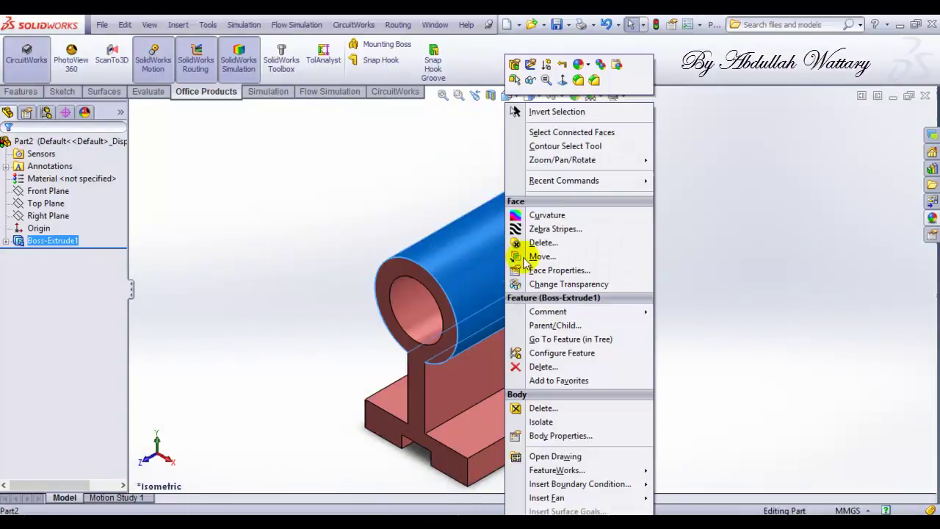
click(587, 64)
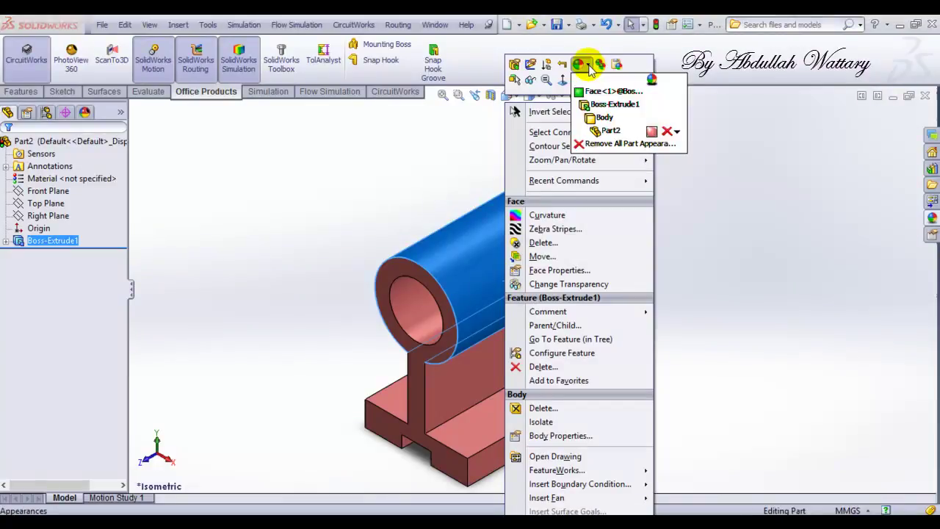
click(676, 132)
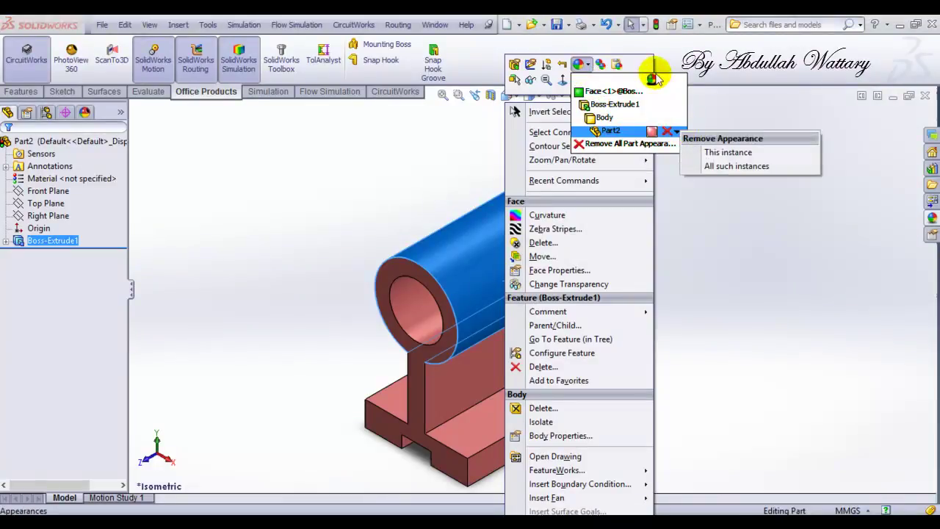